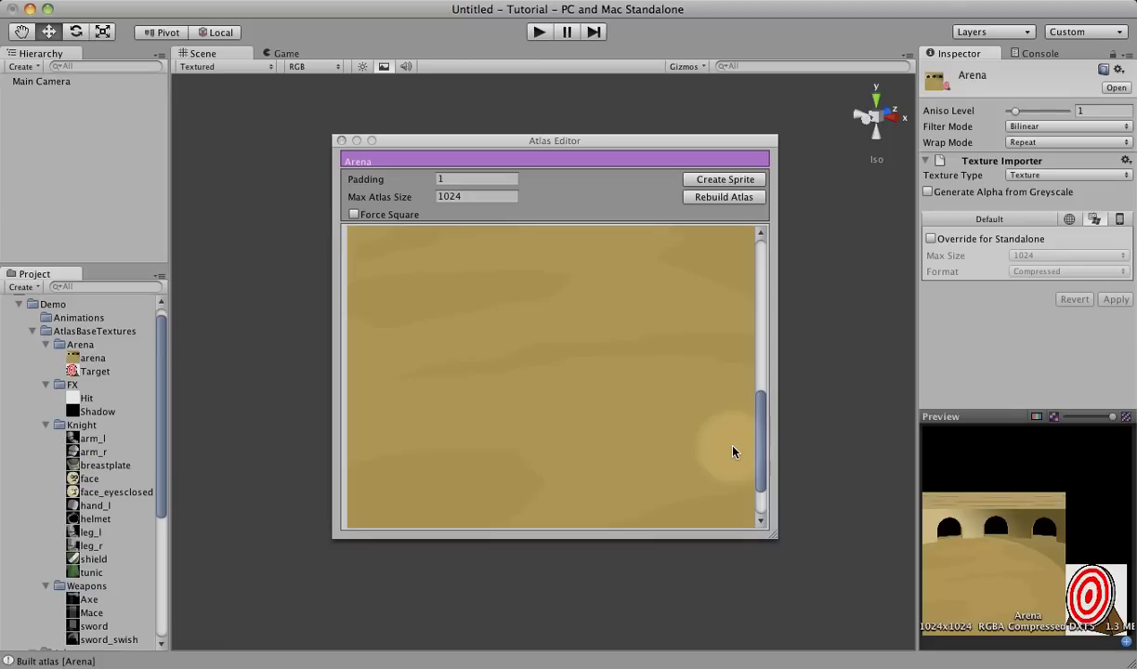
Step: Bring the arena texture into view in the Atlas Editor and select the Arena atlas asset in Atlases
left_click_drag(636, 142, 588, 153)
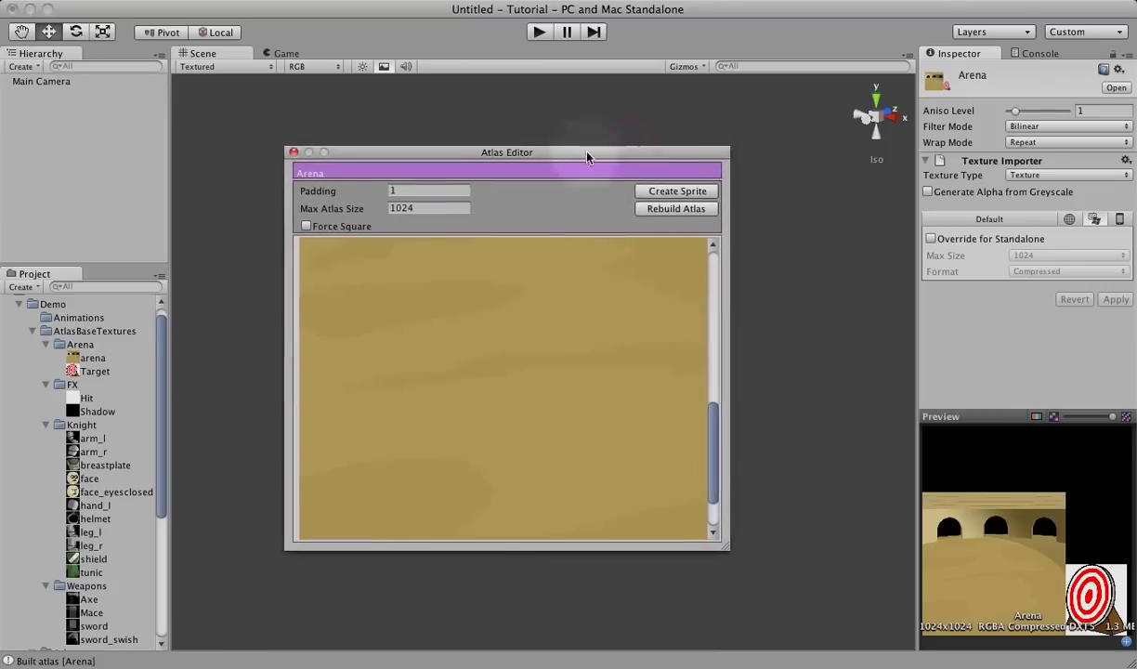
left_click_drag(713, 444, 718, 377)
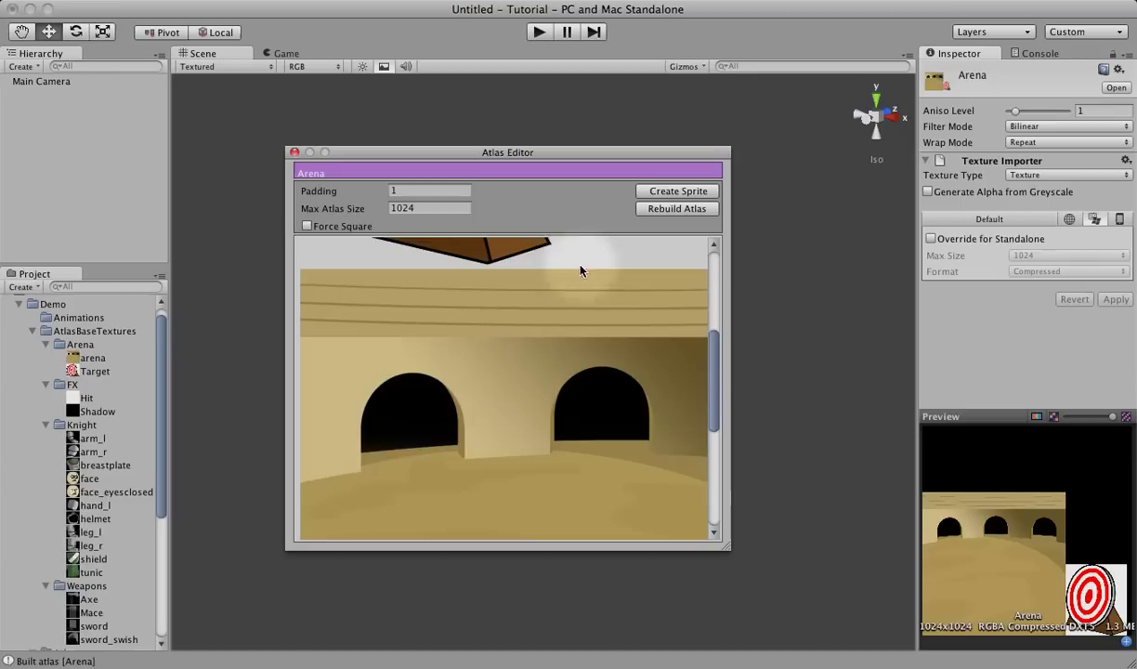
scroll(148, 450, "down", 5)
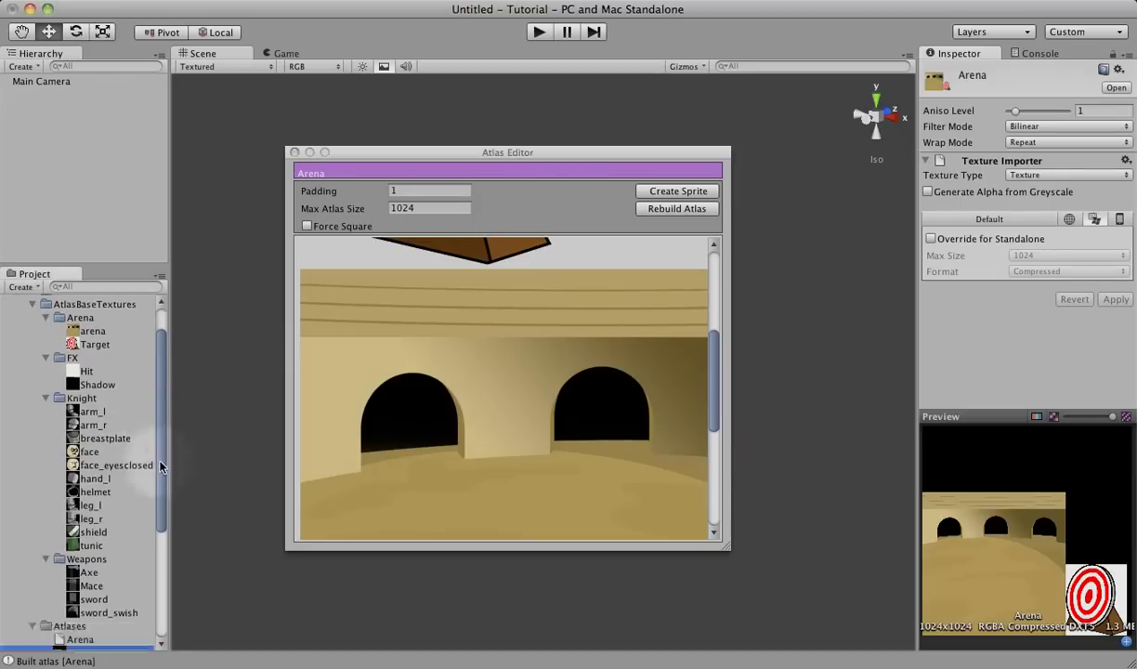
left_click(80, 461)
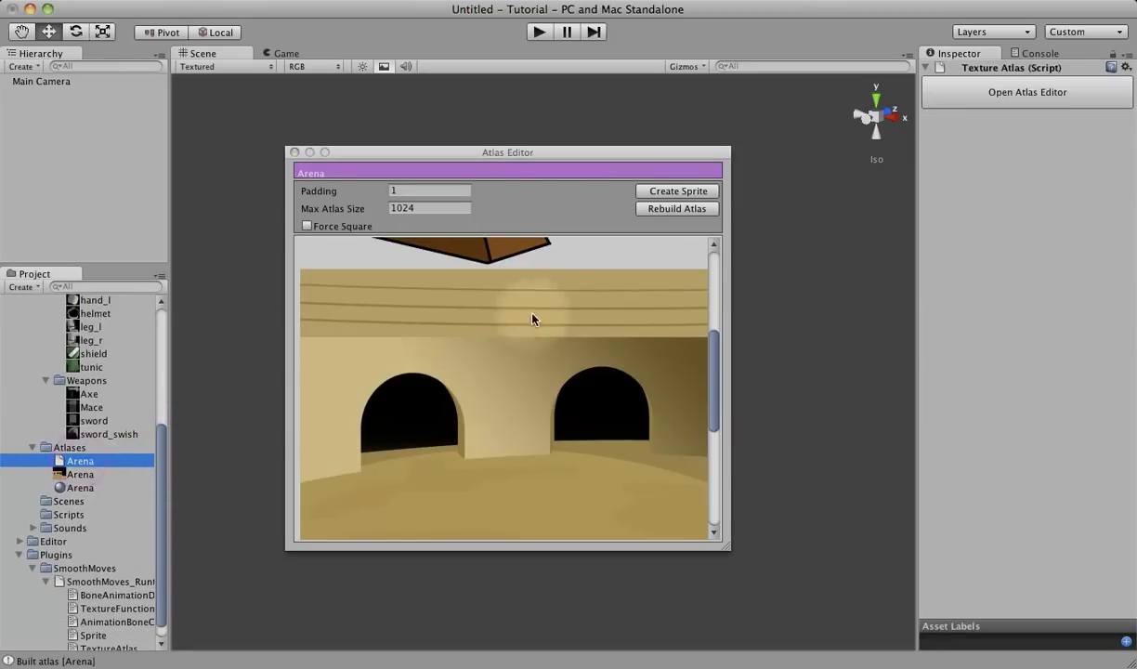
left_click(1025, 93)
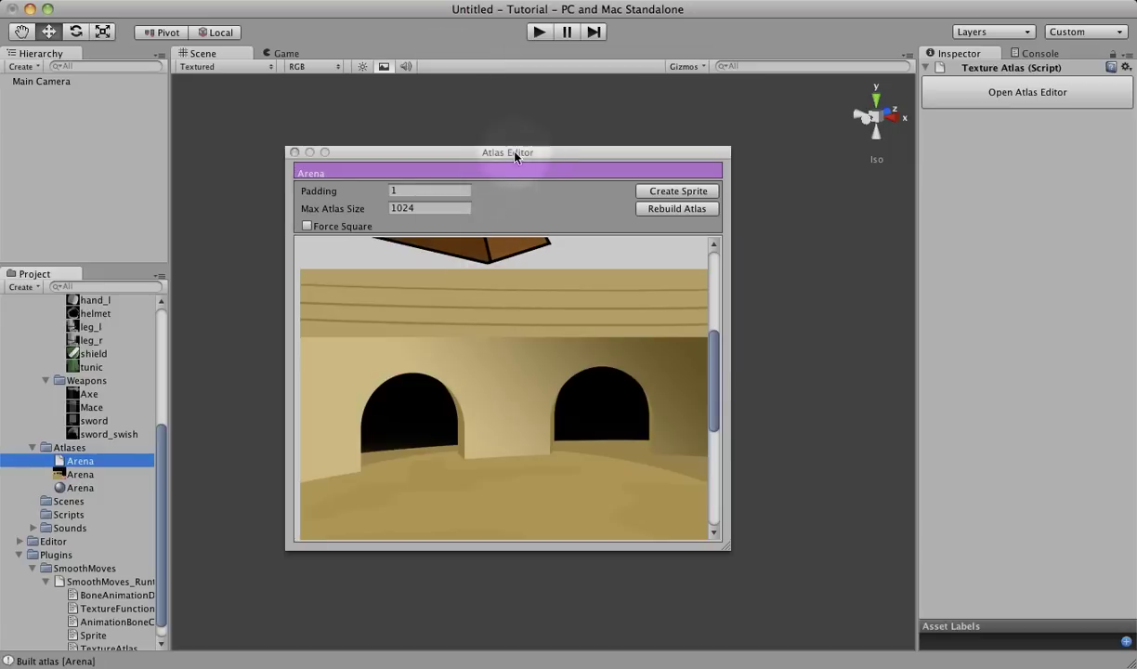
Step: Create a sprite from the arena image with Create Sprite, then close the Atlas Editor
left_click_drag(501, 152, 694, 157)
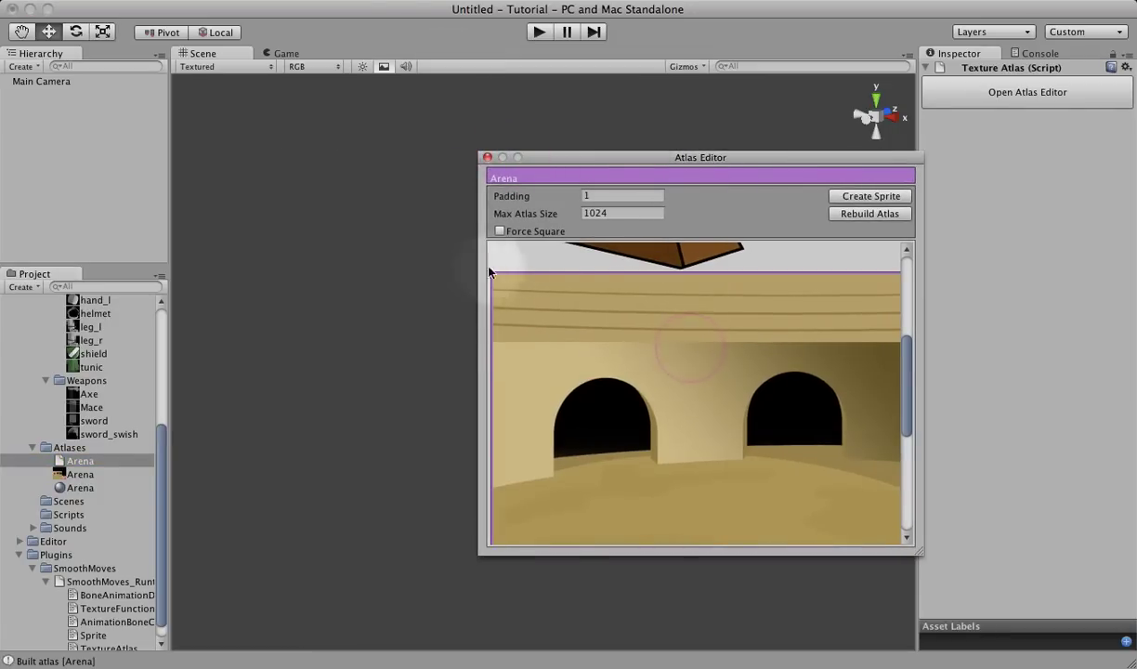
left_click(804, 302)
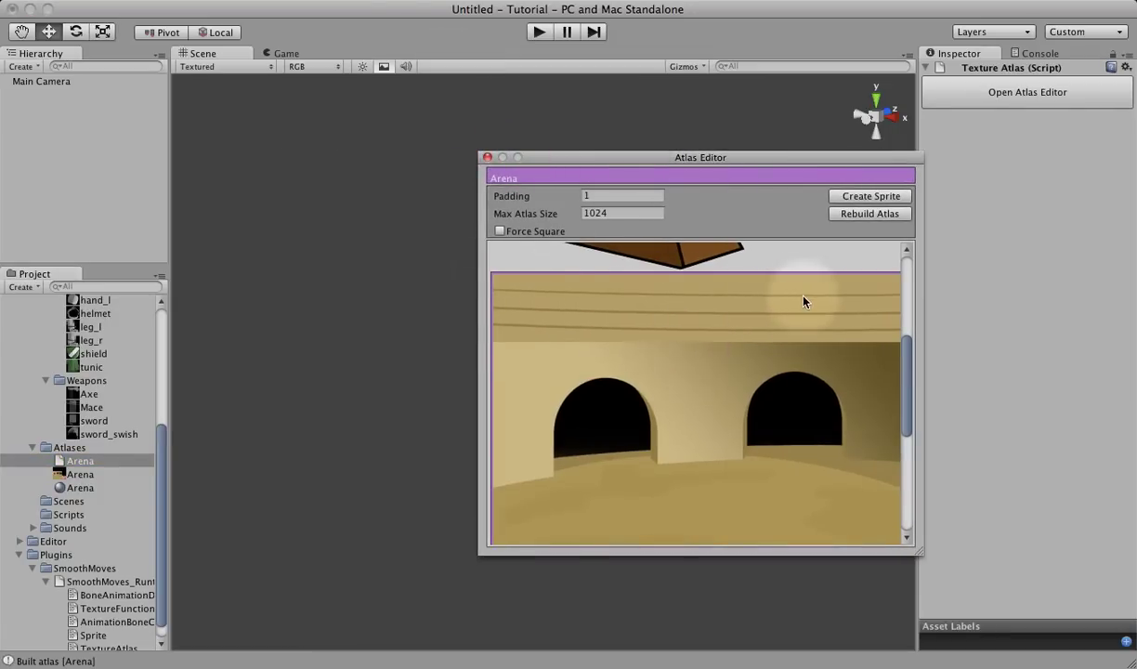
left_click(853, 197)
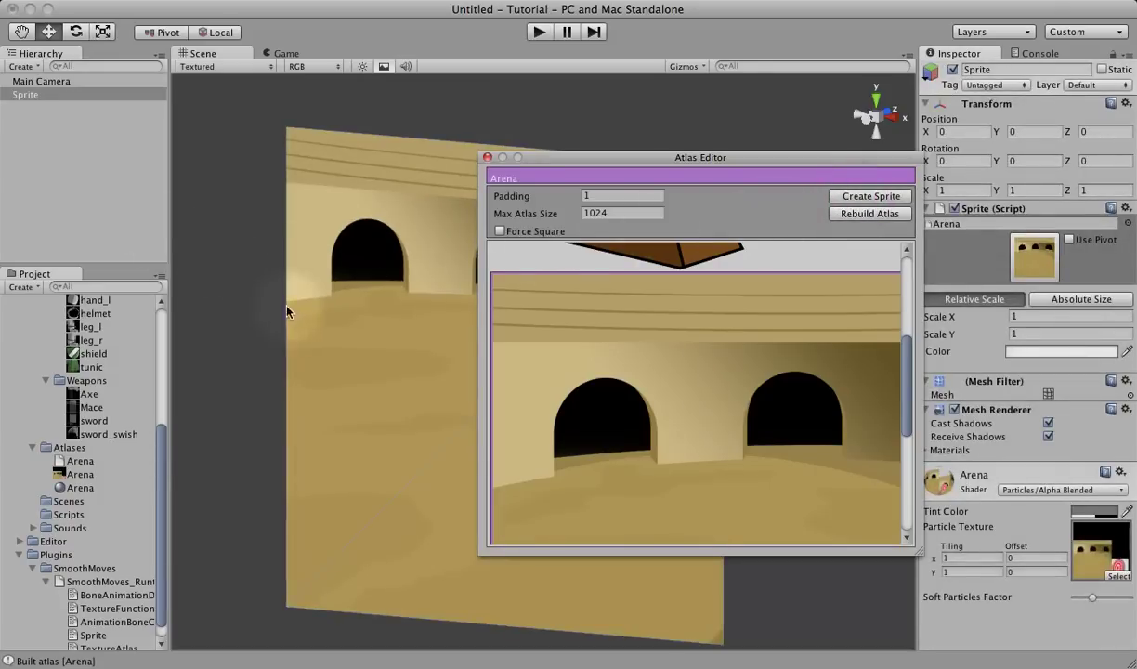
left_click_drag(577, 153, 785, 276)
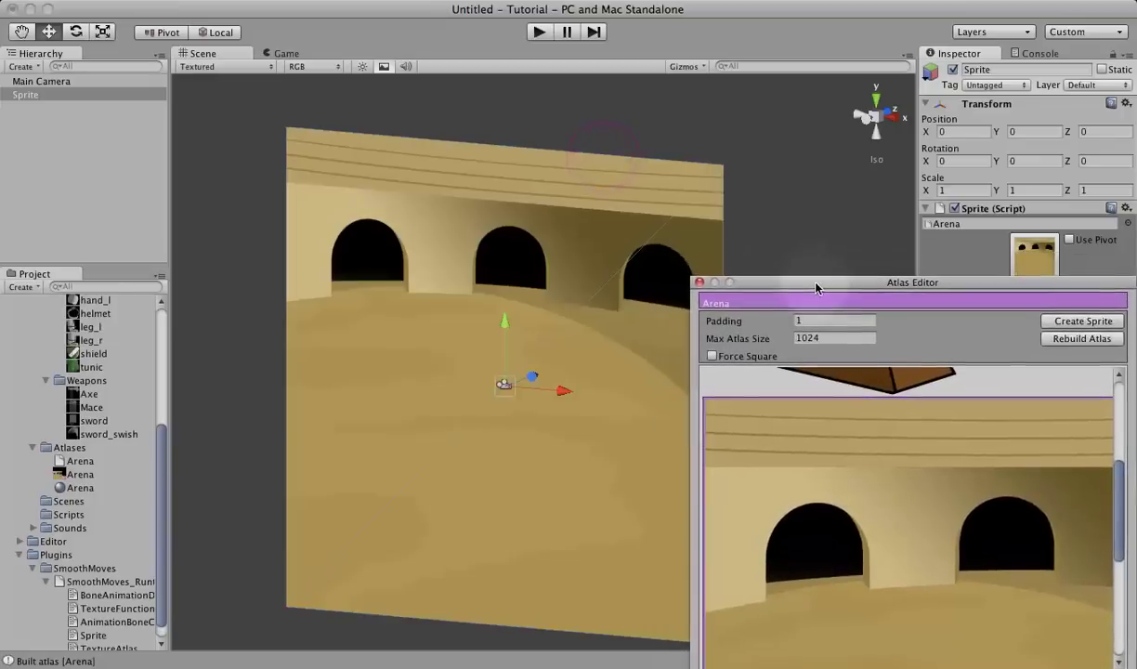
left_click(699, 282)
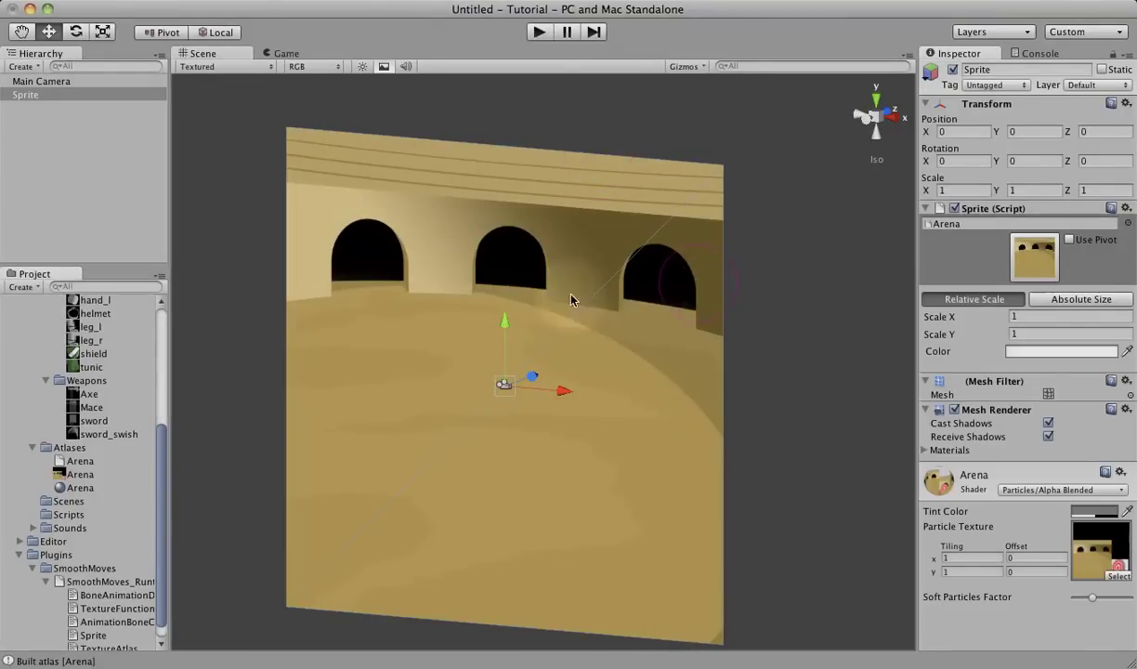
left_click_drag(741, 307, 693, 398, "alt")
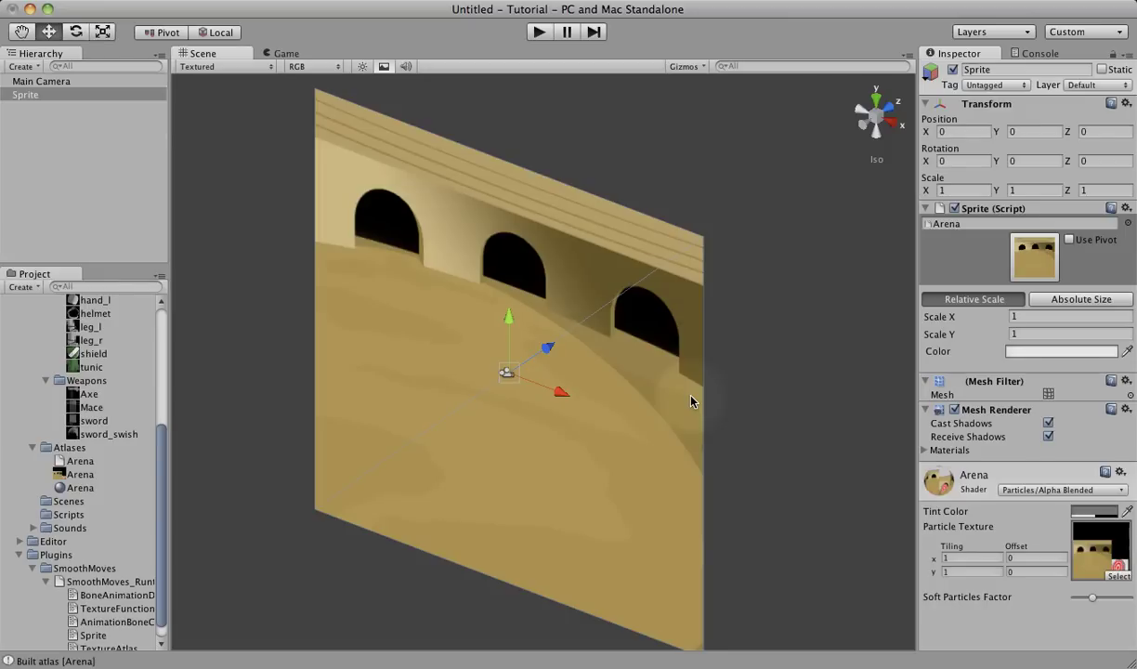
Step: Move the Main Camera back to Z -524.4553 and confirm in the Game view that the arena fills it
left_click(51, 79)
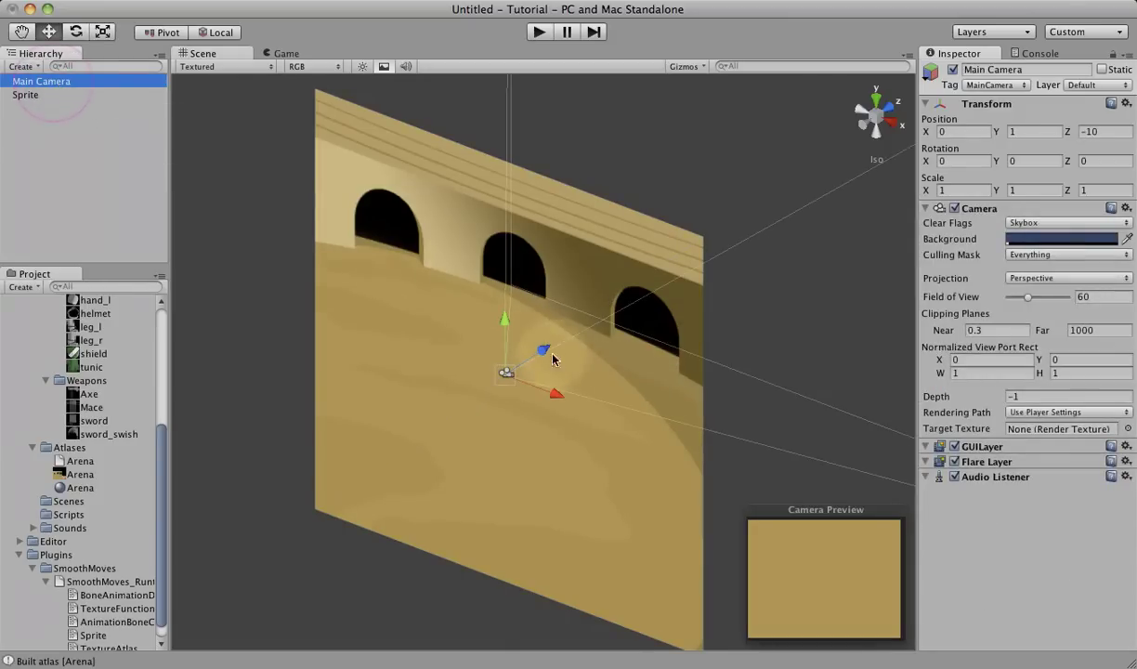
left_click_drag(617, 487, 271, 388, "alt")
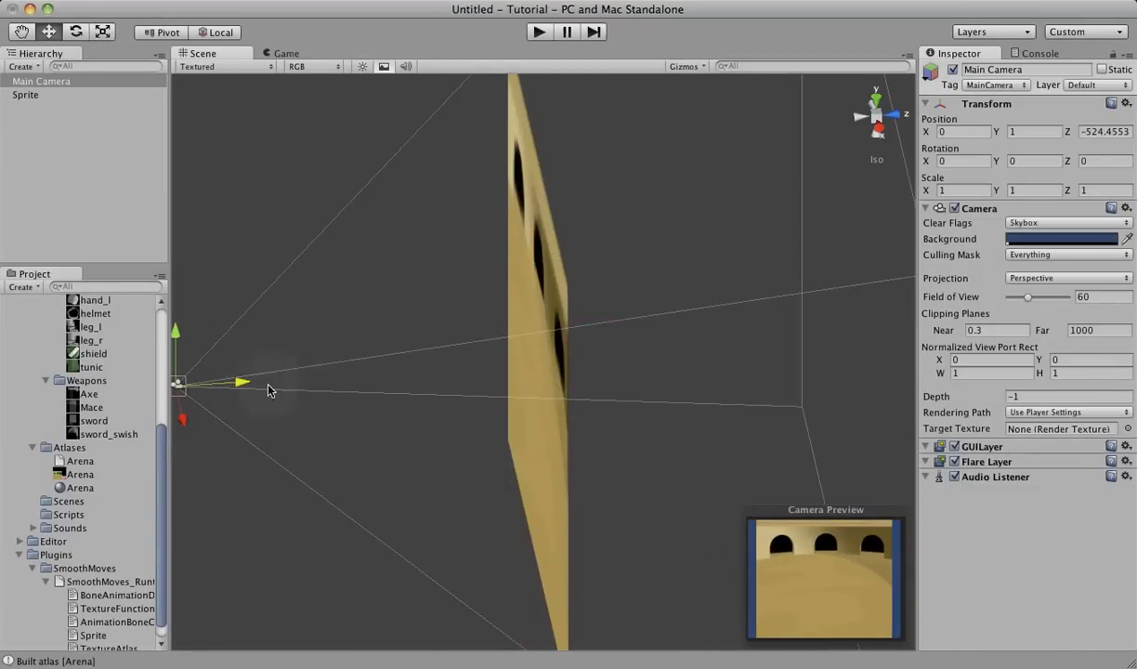
left_click_drag(363, 530, 635, 484, "alt")
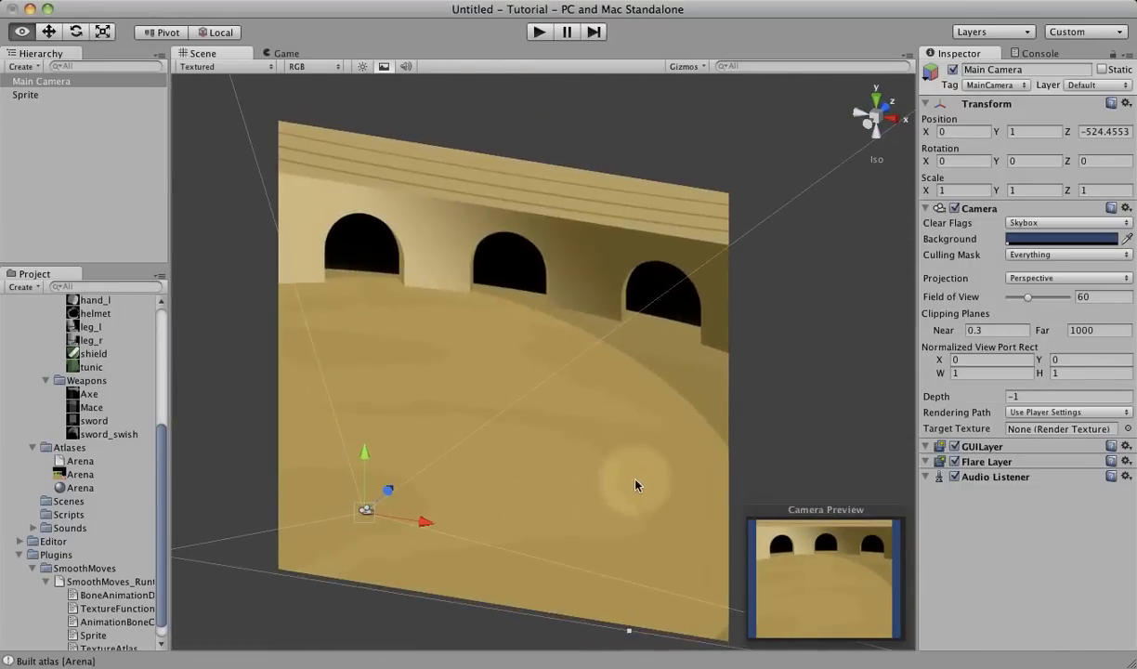
left_click(284, 53)
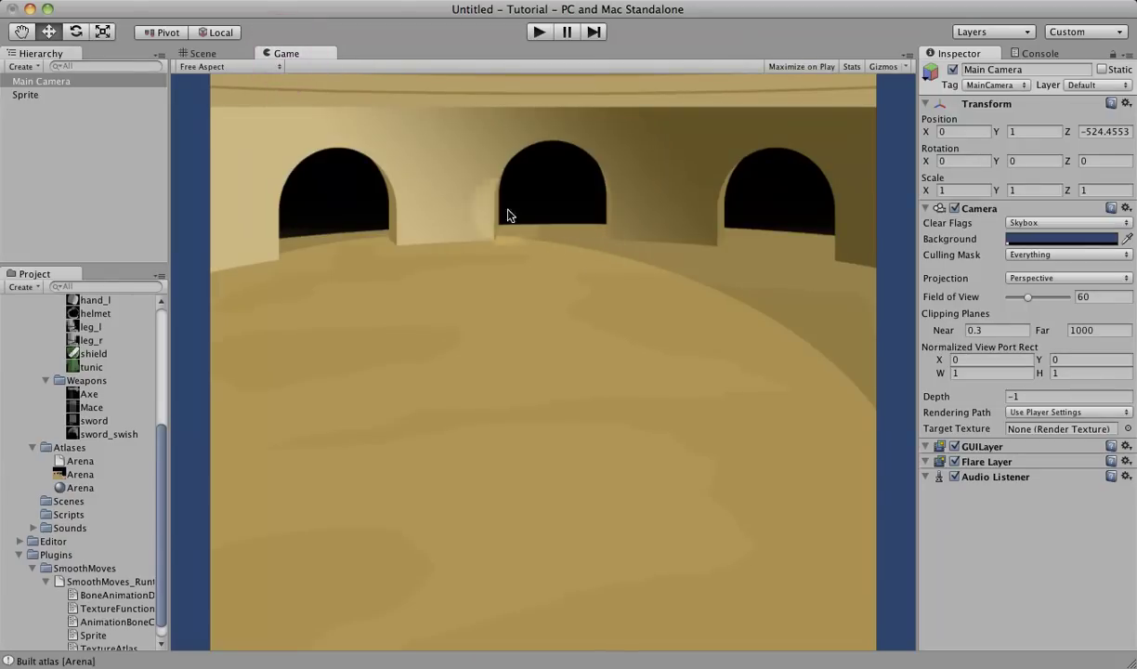
left_click(199, 53)
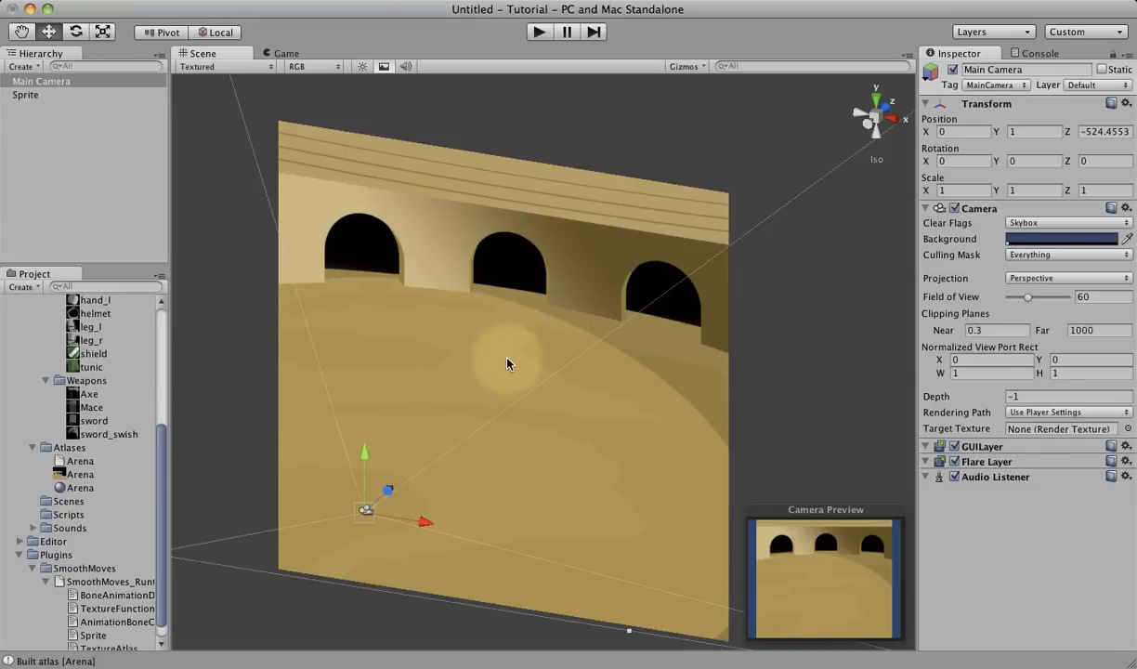
Step: Rename the arena sprite to 'Arena Background'
left_click(26, 95)
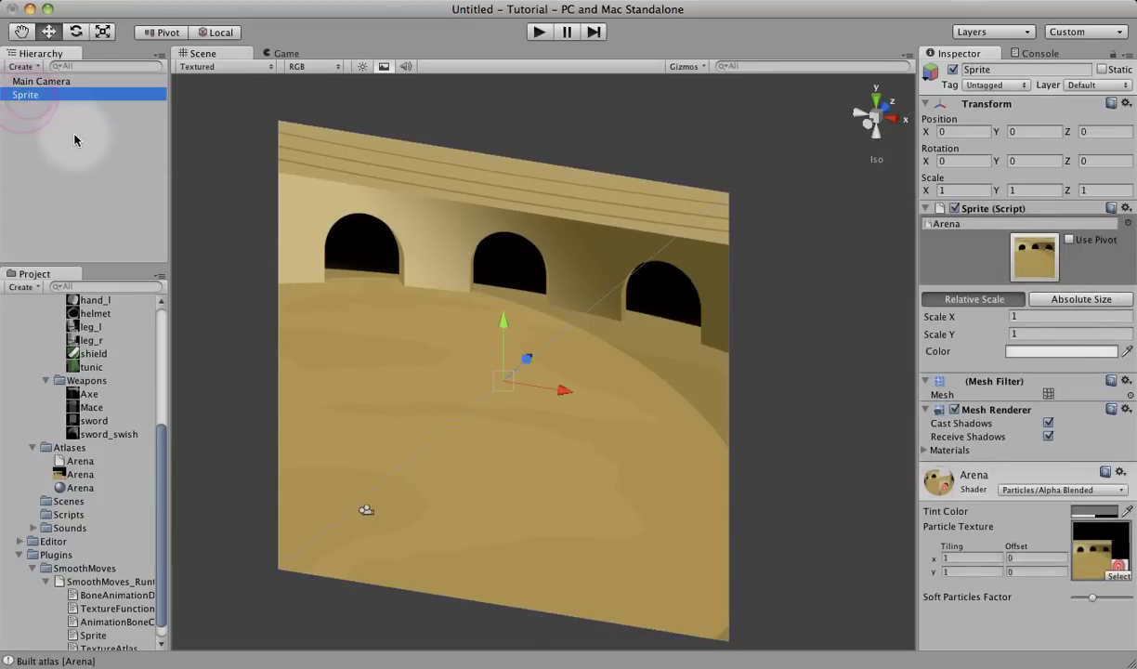
key("Return")
type("Arena")
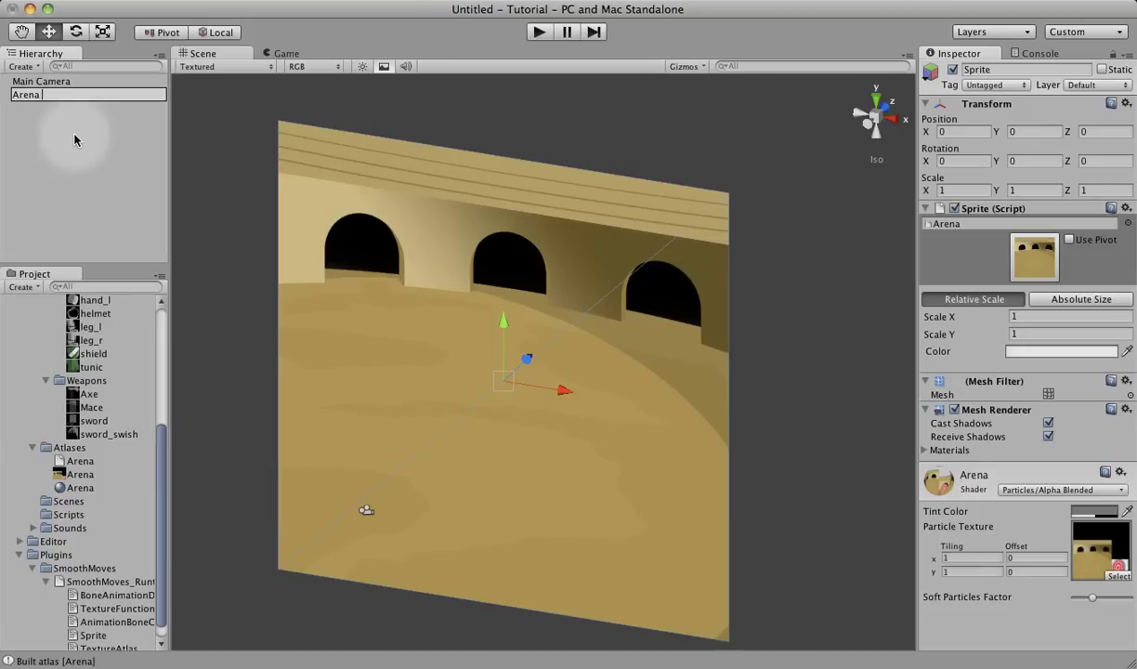
type(" Background")
key("Return")
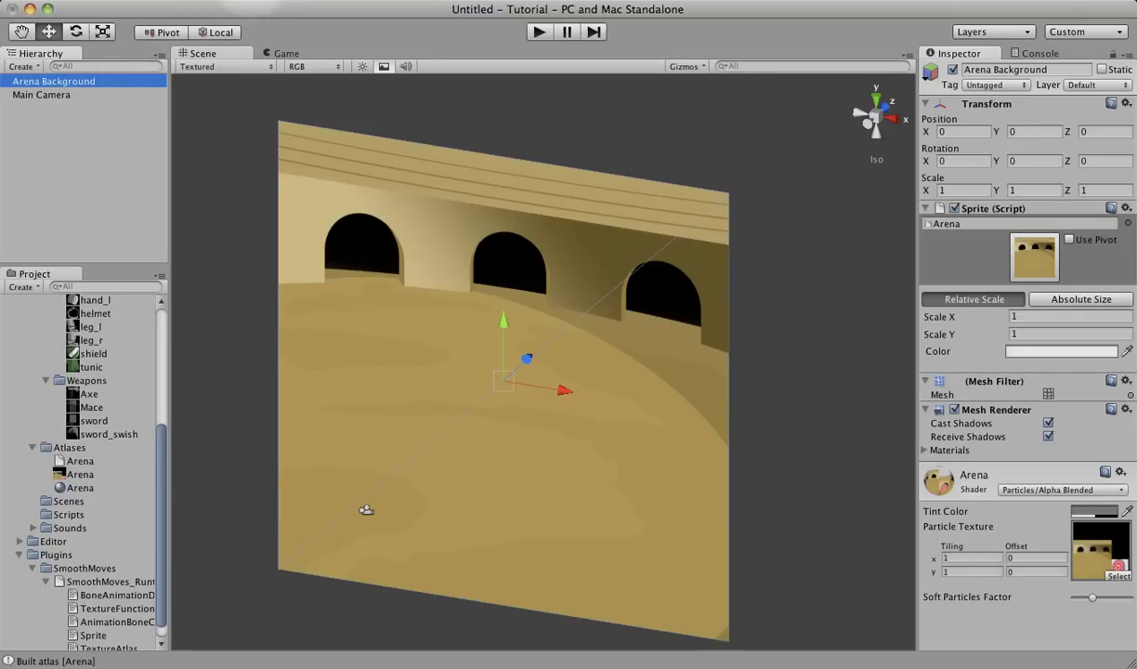
Step: Add a new SmoothMoves Sprite and move it to X 400.3352
left_click(233, 0)
mouse_move(265, 27)
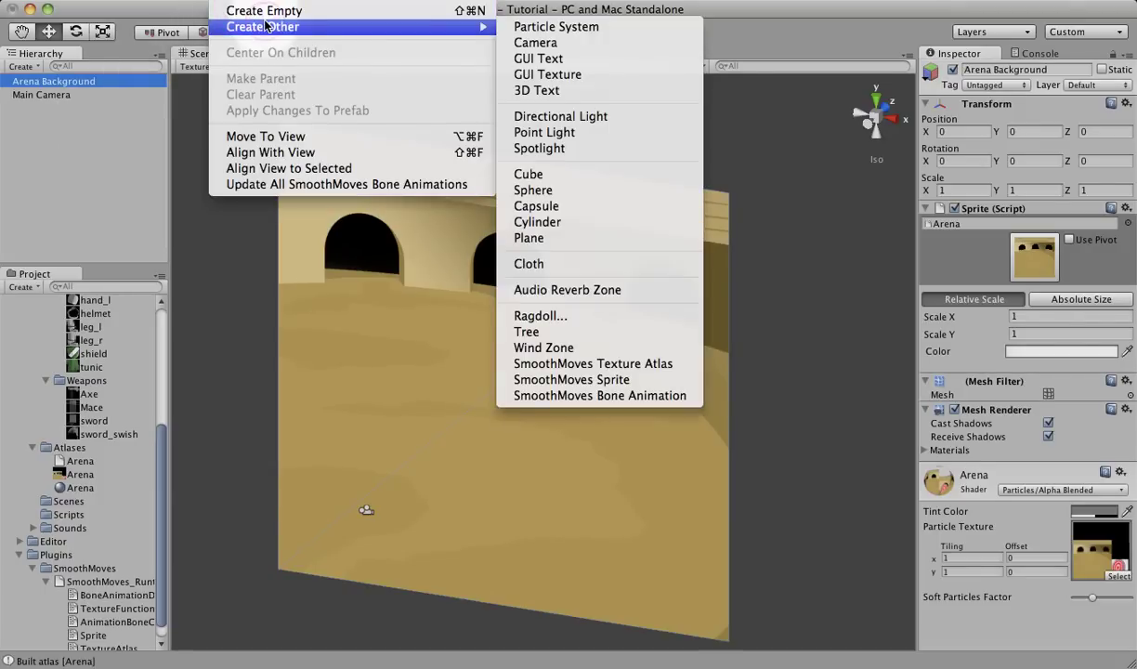
left_click(570, 379)
left_click(32, 109)
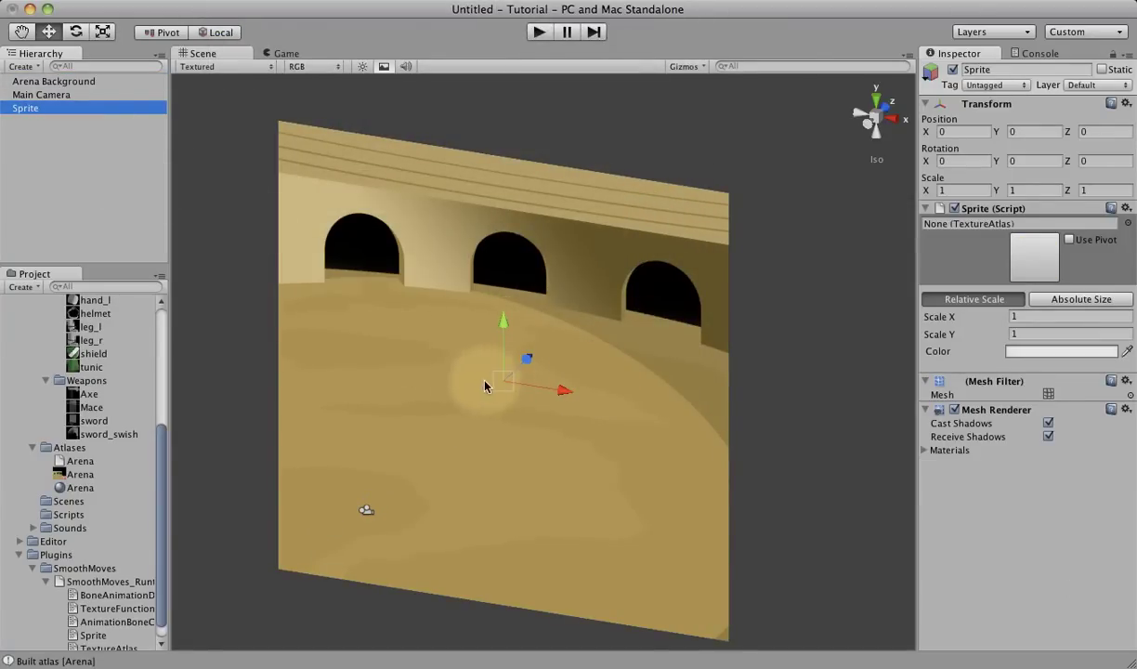
left_click_drag(560, 389, 782, 431)
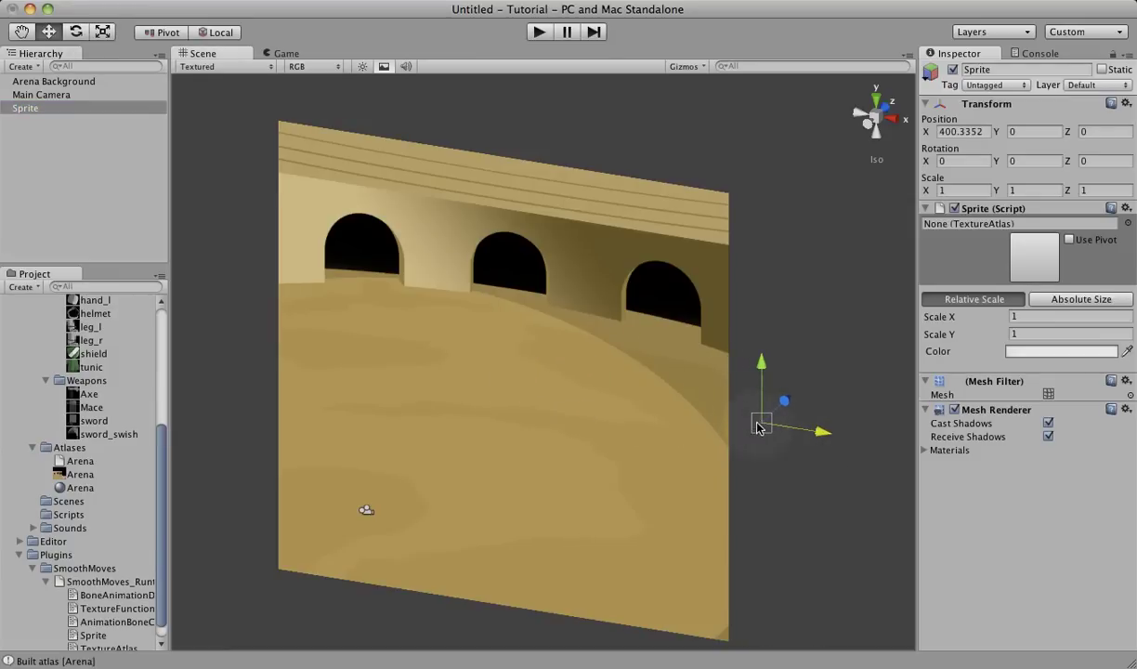
Step: Rename the new sprite to 'Target'
left_click(28, 109)
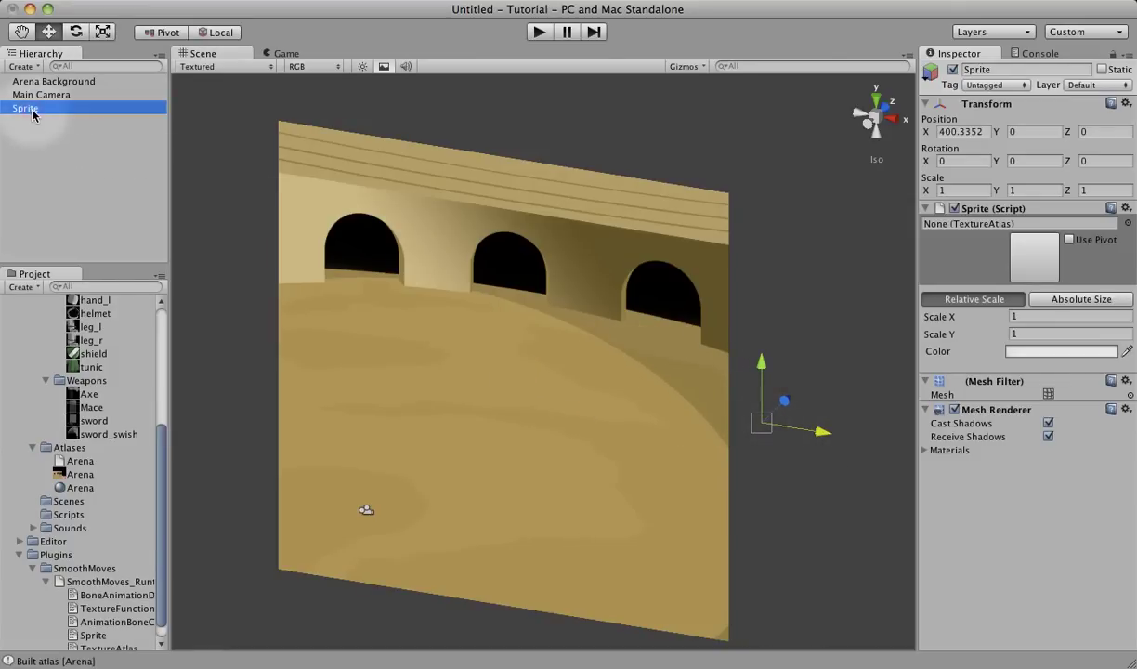
left_click(26, 110)
type("Target")
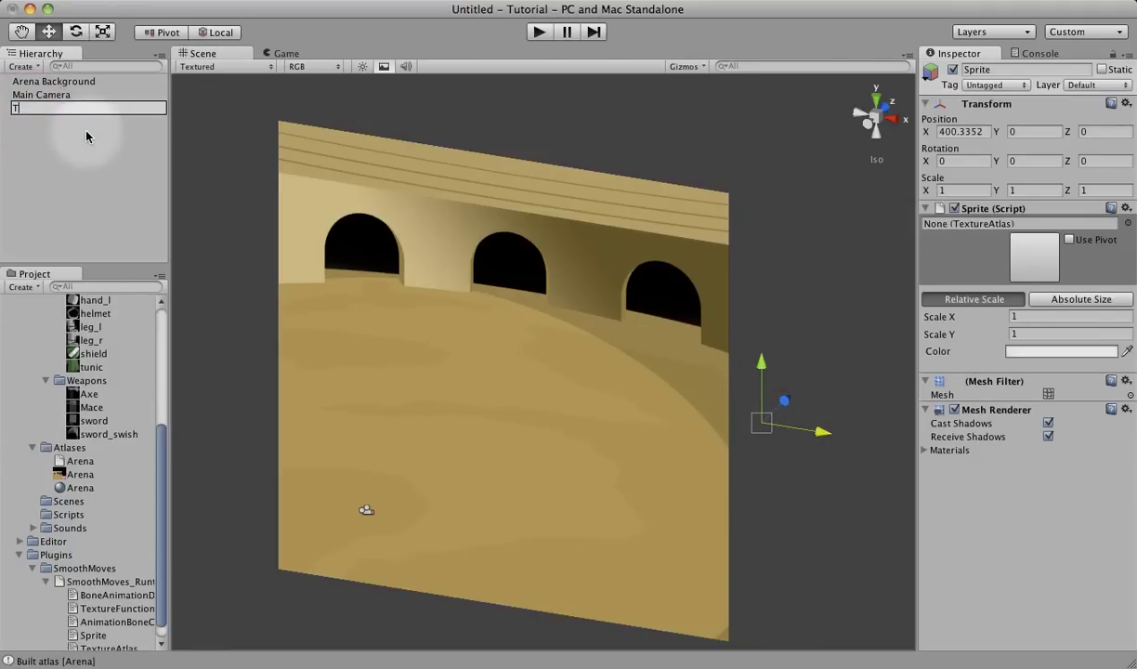
key("Return")
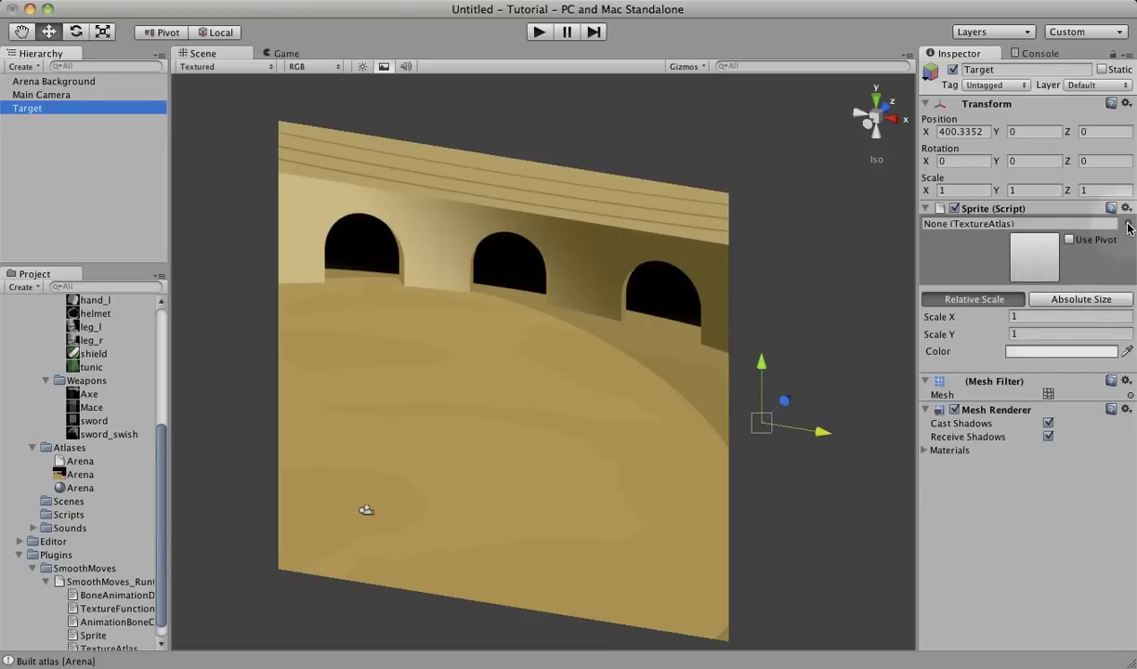
Step: Assign the Arena atlas to the Target sprite
left_click(1127, 225)
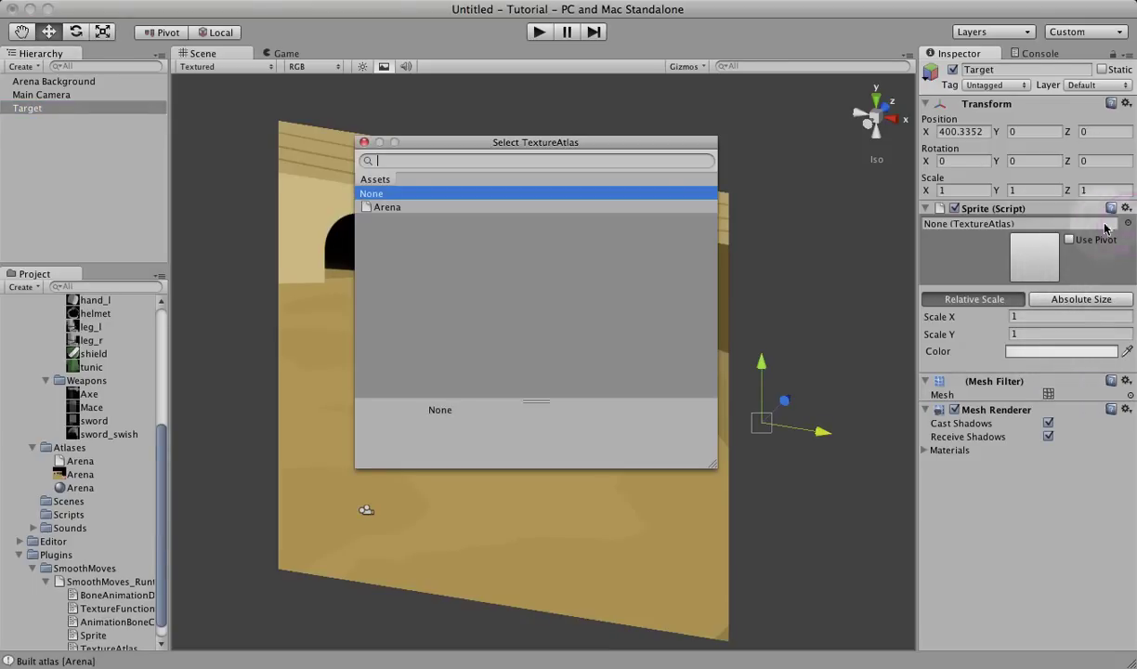
left_click(388, 208)
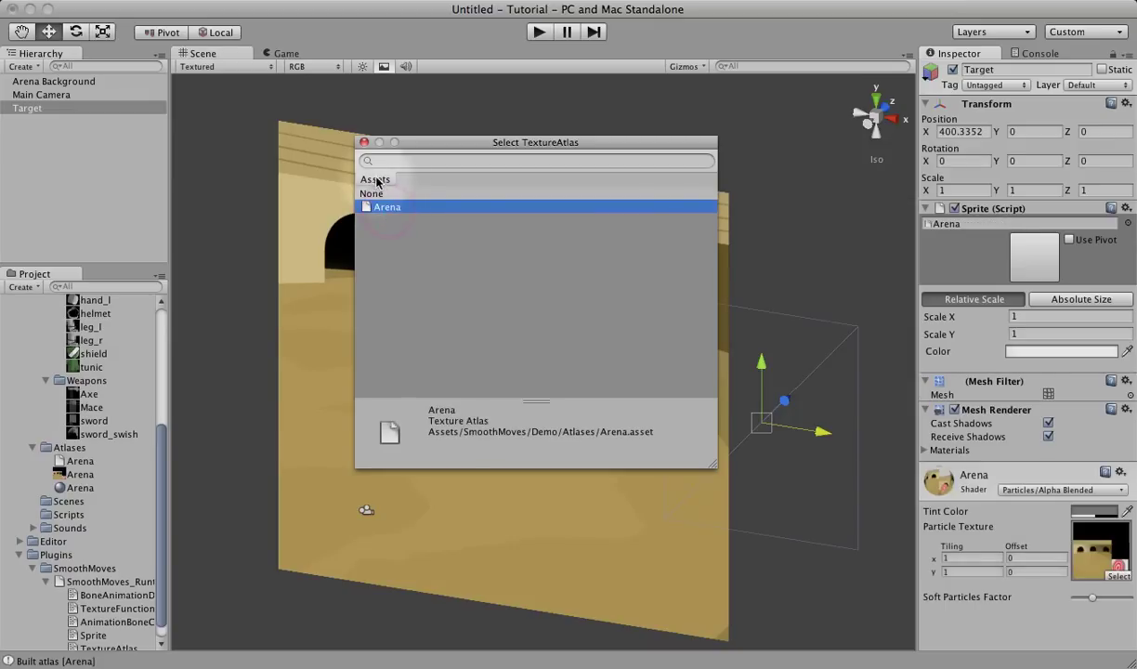
left_click(364, 142)
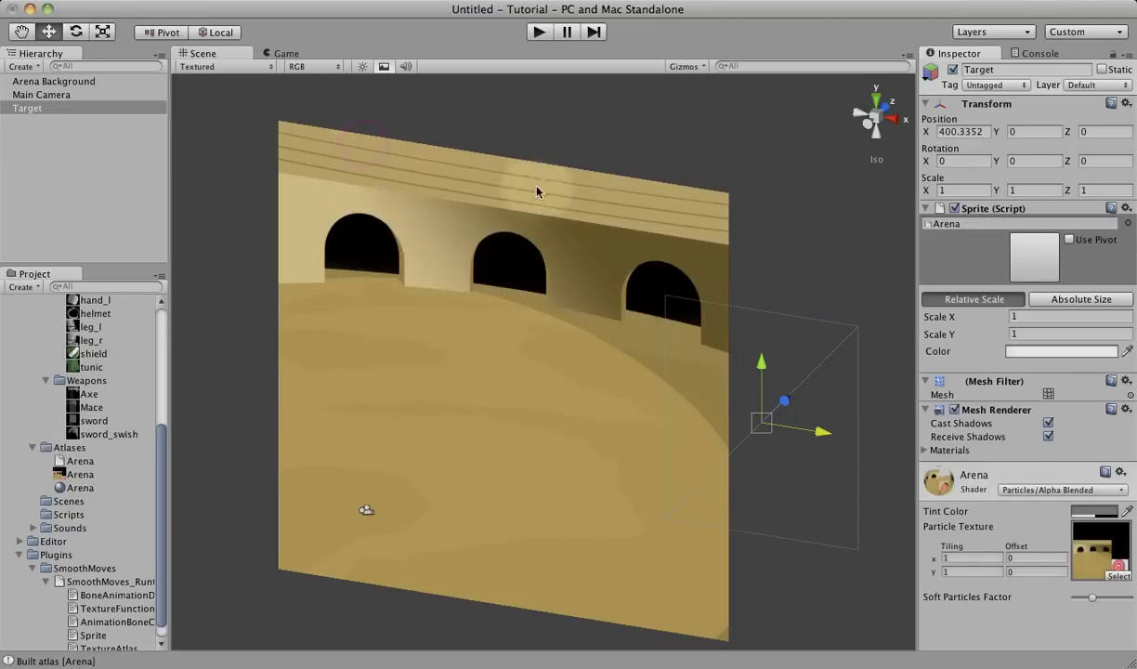
Step: Pick the bullseye target image from the Arena atlas for the Target sprite
left_click(1028, 258)
left_click_drag(962, 260, 584, 162)
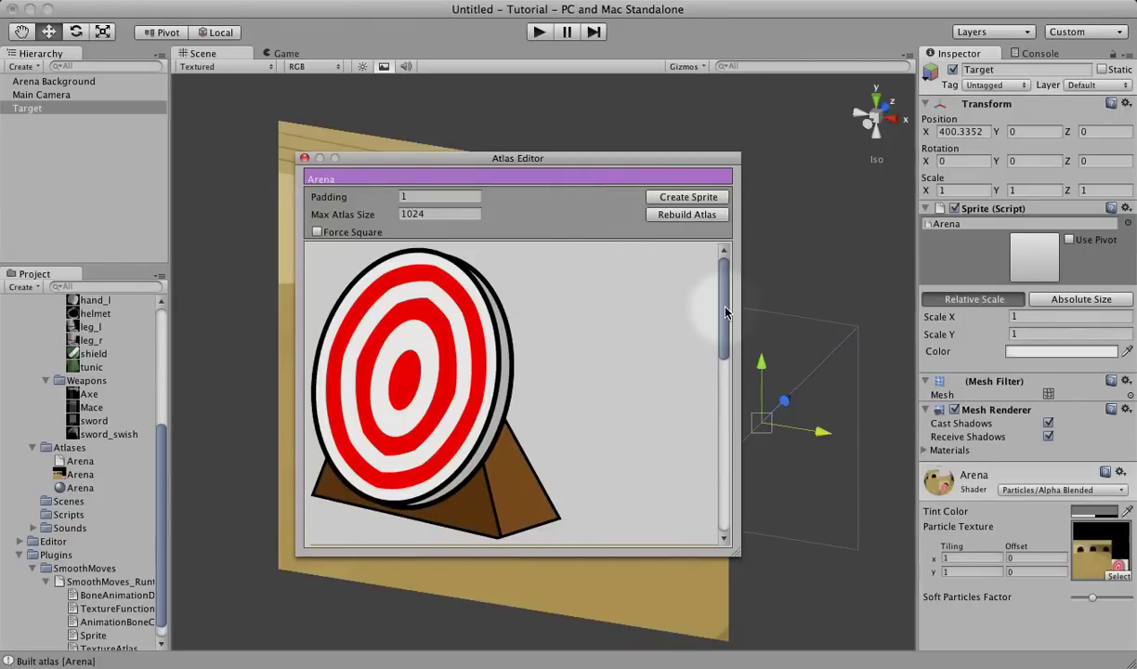
mouse_move(726, 309)
left_mouse_down()
mouse_move(728, 413)
mouse_move(722, 309)
left_mouse_up()
left_click(417, 355)
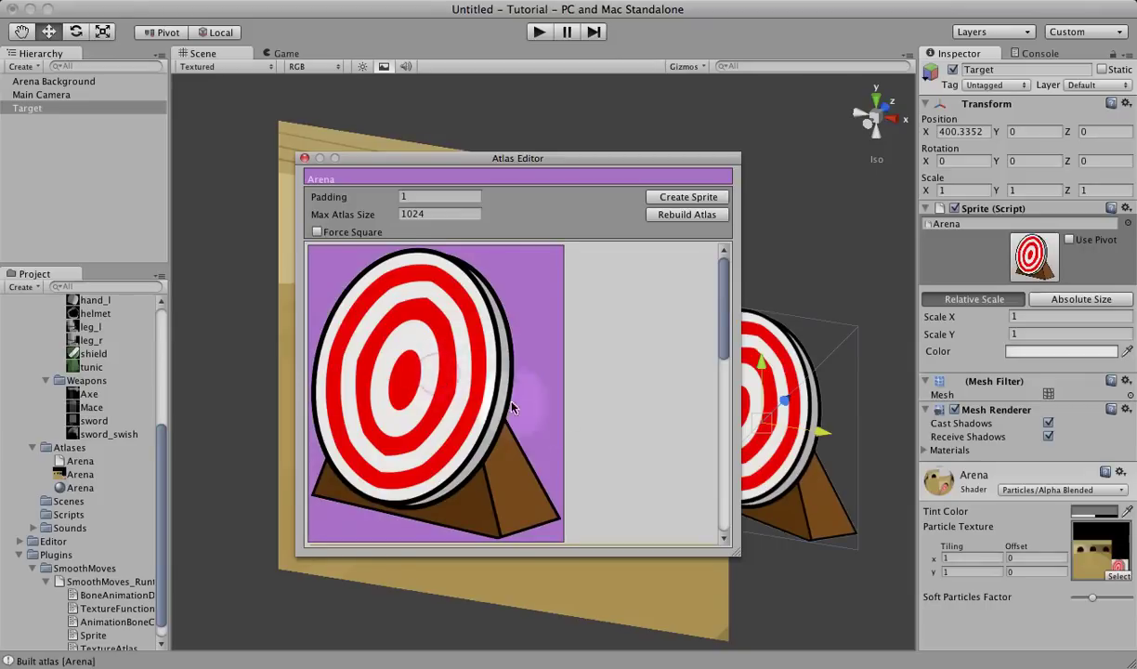
left_click_drag(624, 158, 386, 154)
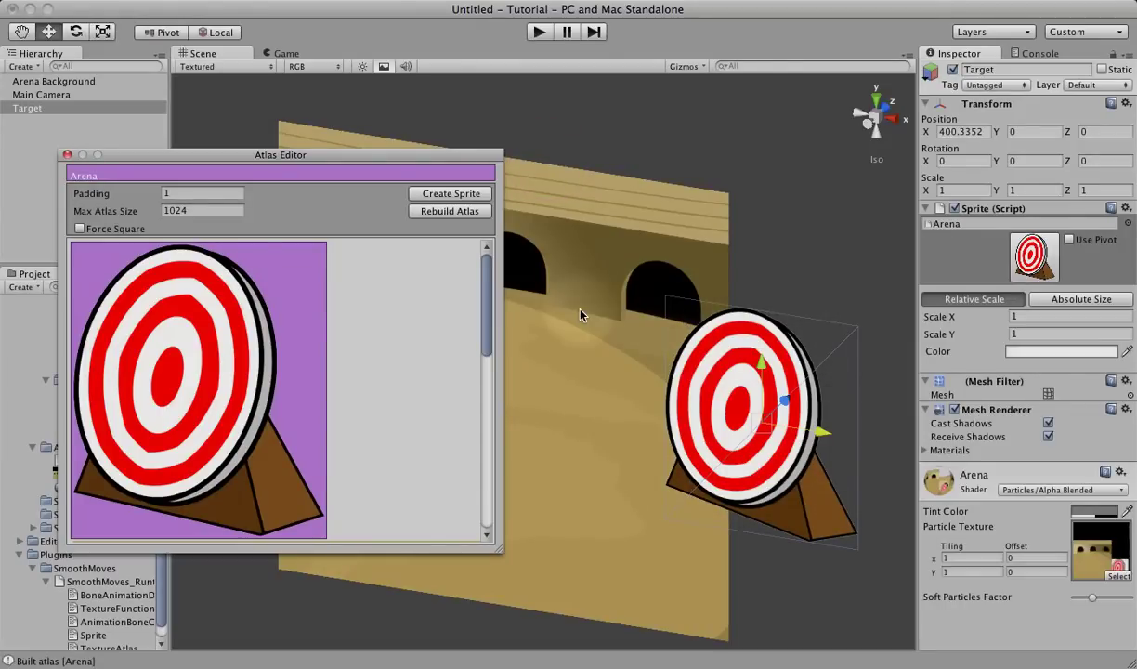
left_click(67, 154)
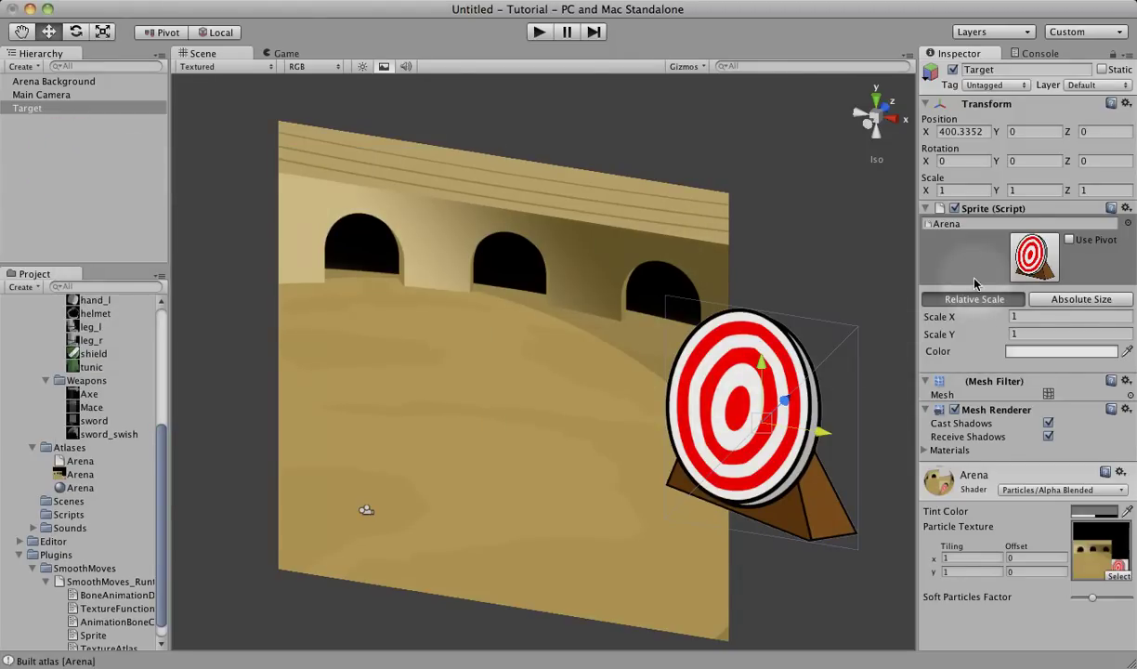
left_click_drag(762, 446, 776, 422, "alt")
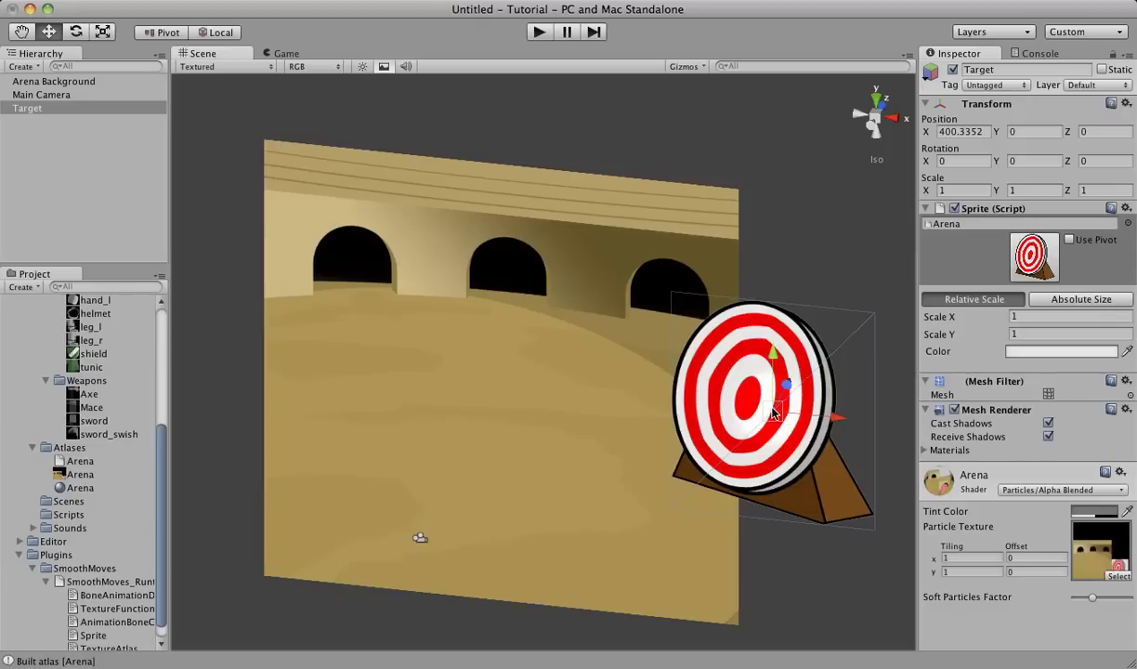
Step: Enable Use Pivot on Target and drag the pivot to several spots in the Tex Pivot window
left_click(1071, 239)
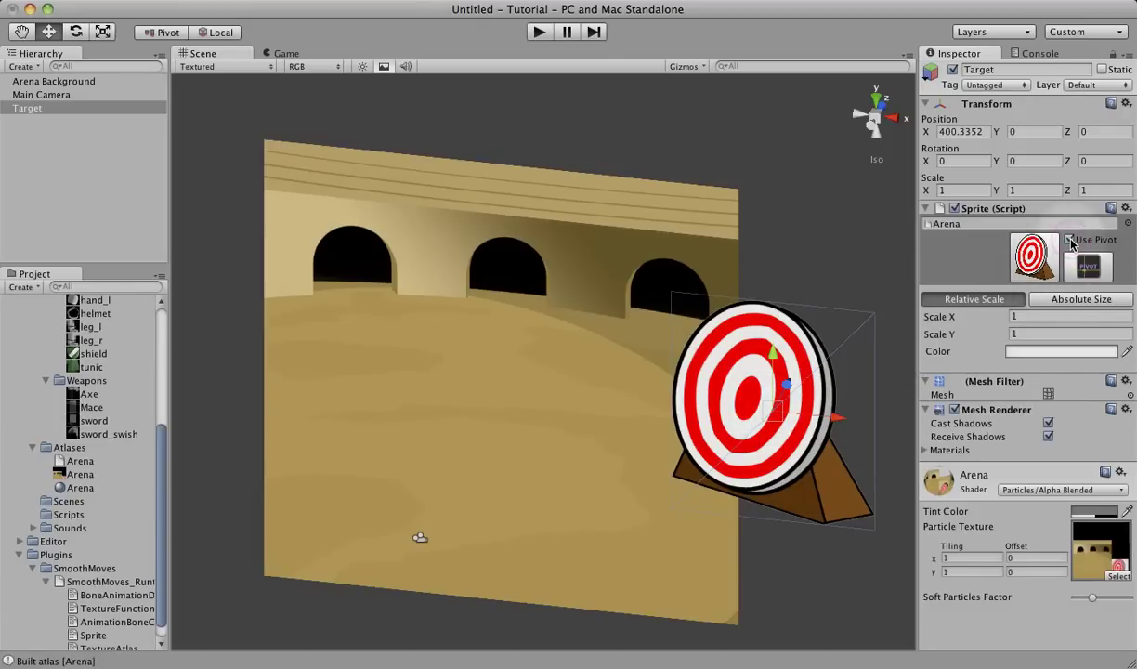
left_click(1085, 265)
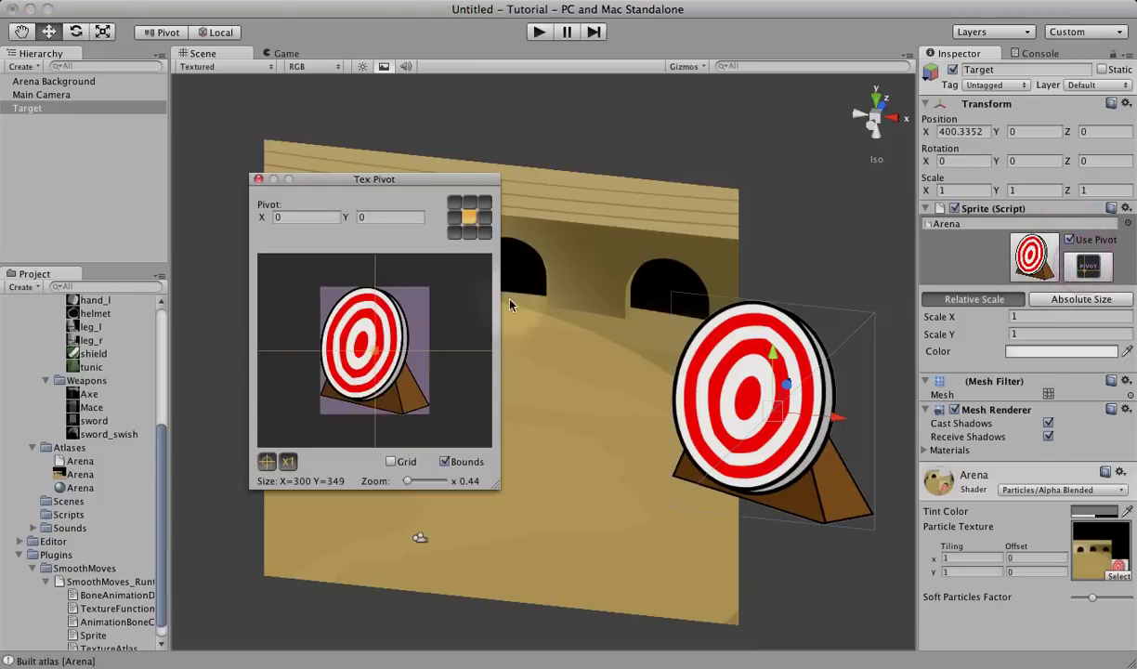
left_click_drag(496, 484, 637, 575)
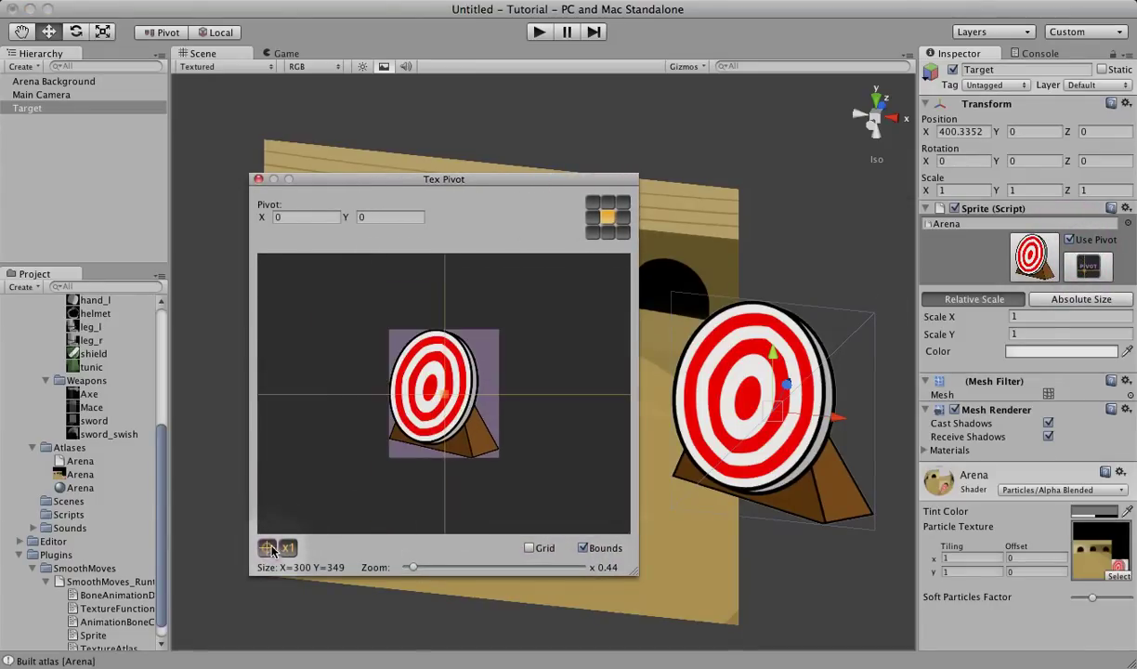
left_click_drag(473, 174, 411, 110)
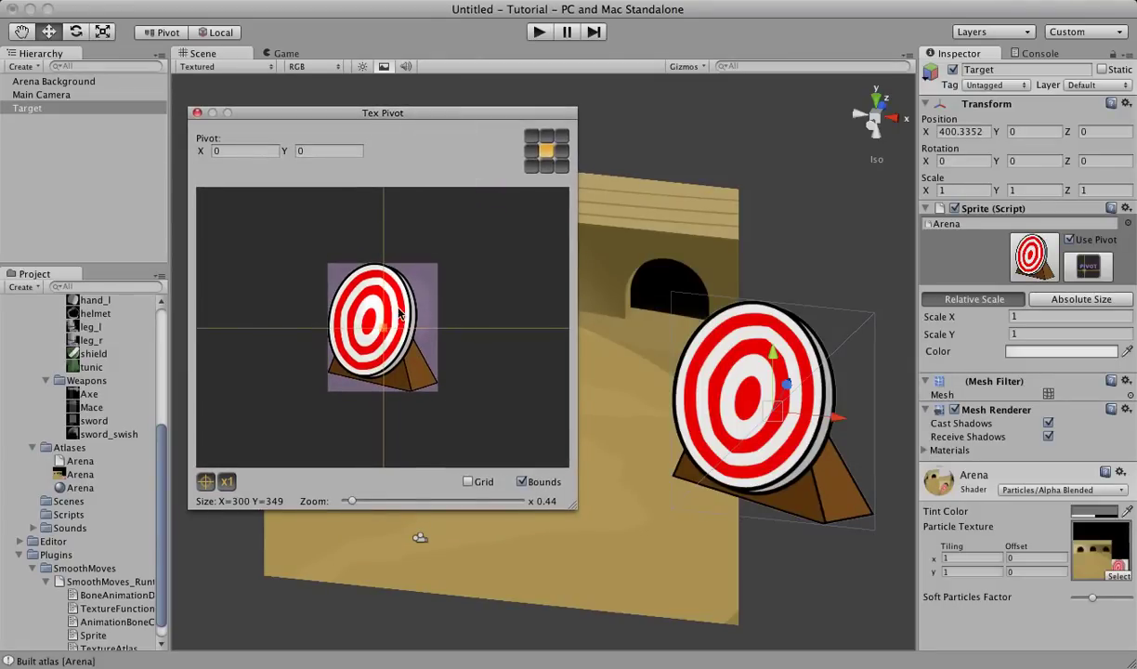
left_click_drag(403, 310, 412, 395)
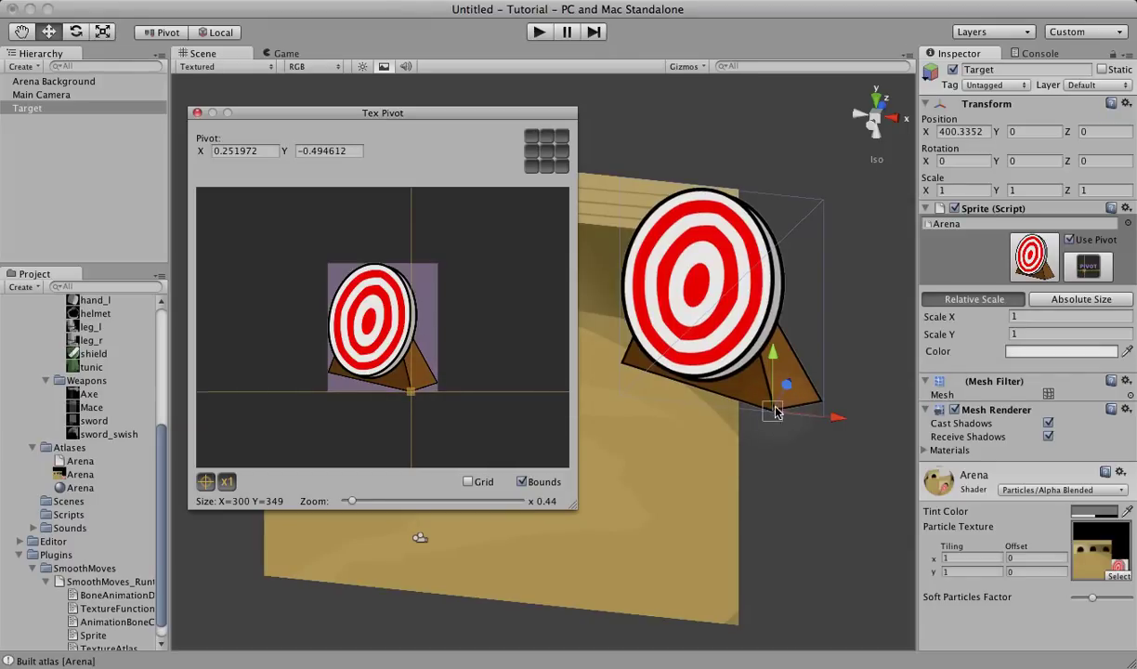
mouse_move(377, 378)
left_mouse_down()
mouse_move(336, 379)
mouse_move(369, 384)
left_mouse_up()
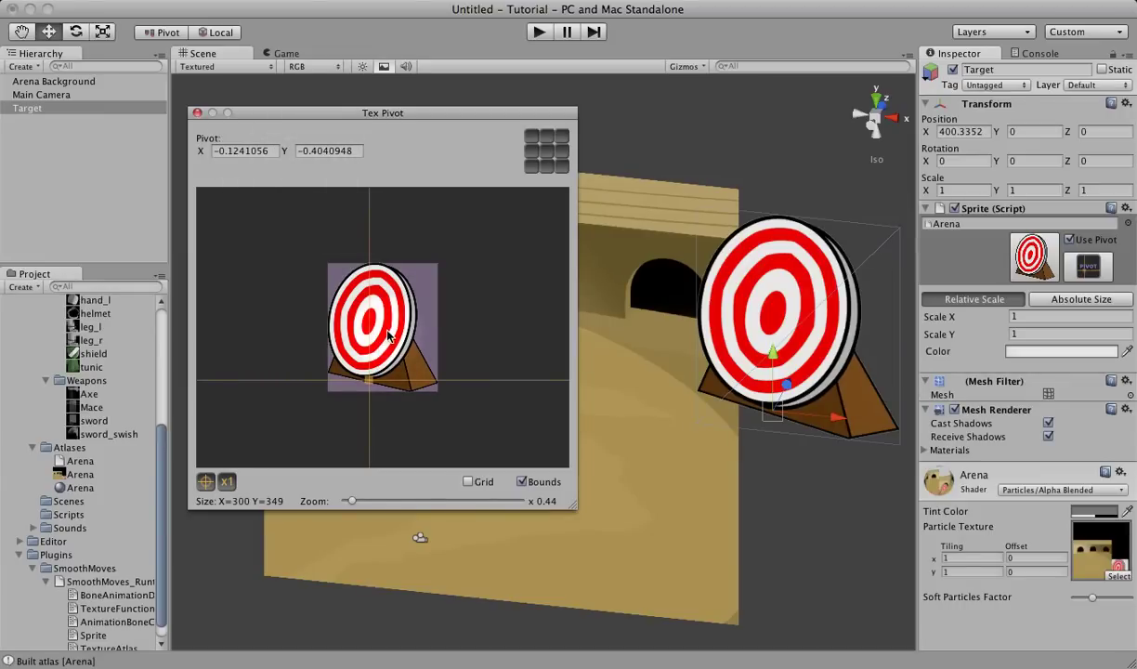
left_click_drag(395, 306, 436, 263)
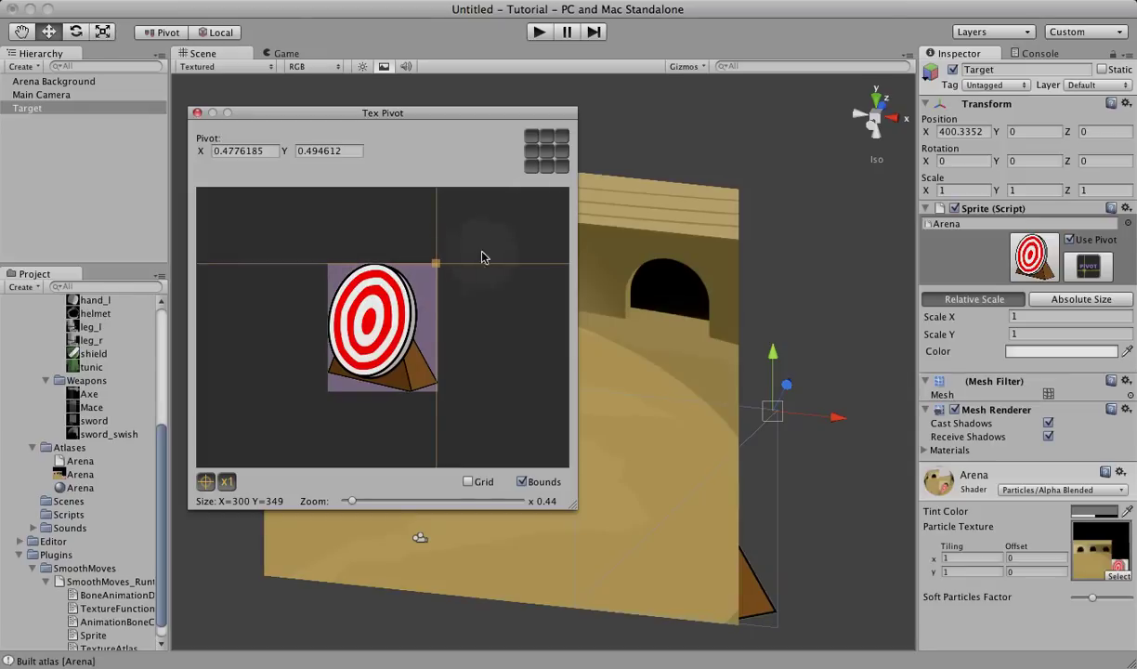
Step: Try the pivot grid presets, finishing on bottom centre (X 0, Y -0.5)
left_click(561, 140)
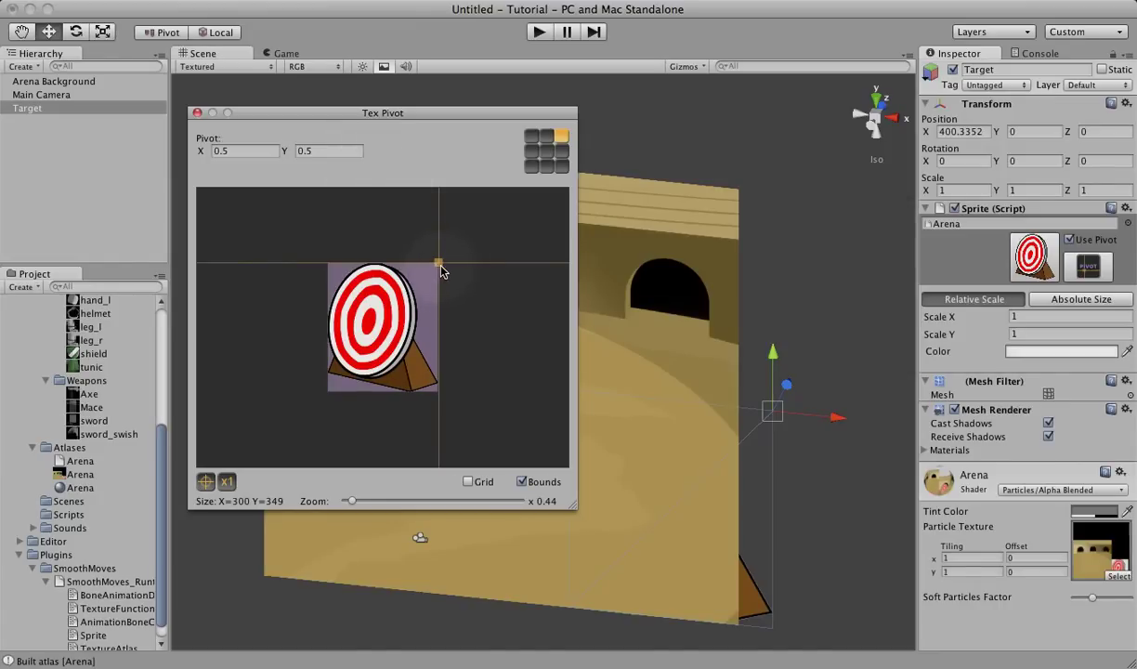
left_click(532, 136)
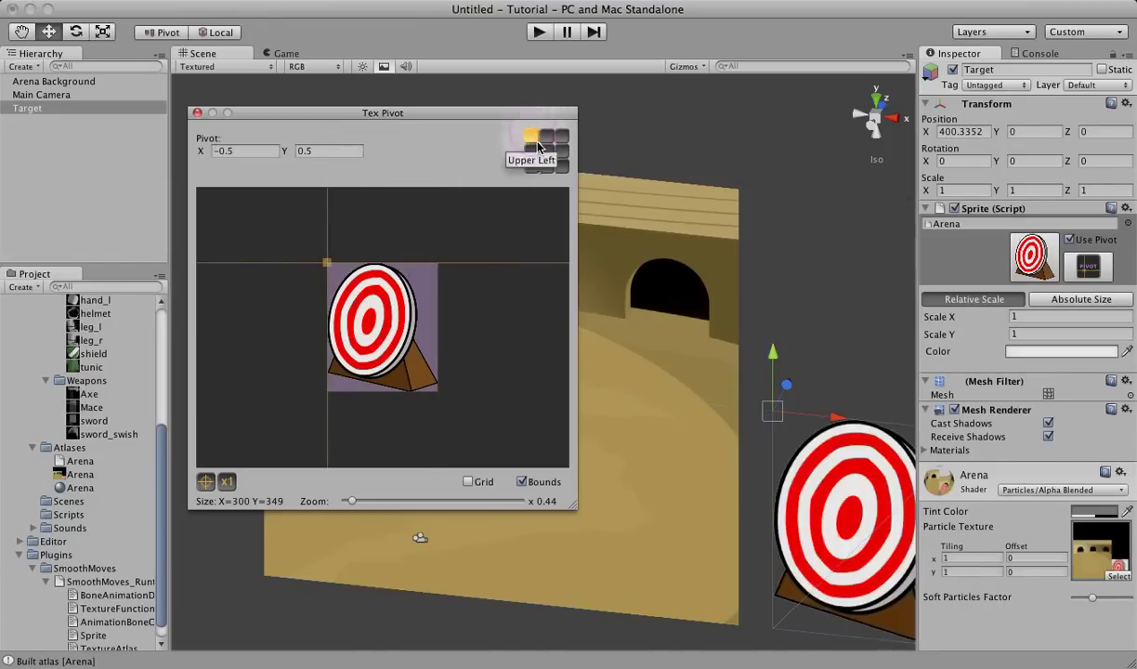
left_click(531, 151)
left_click(531, 167)
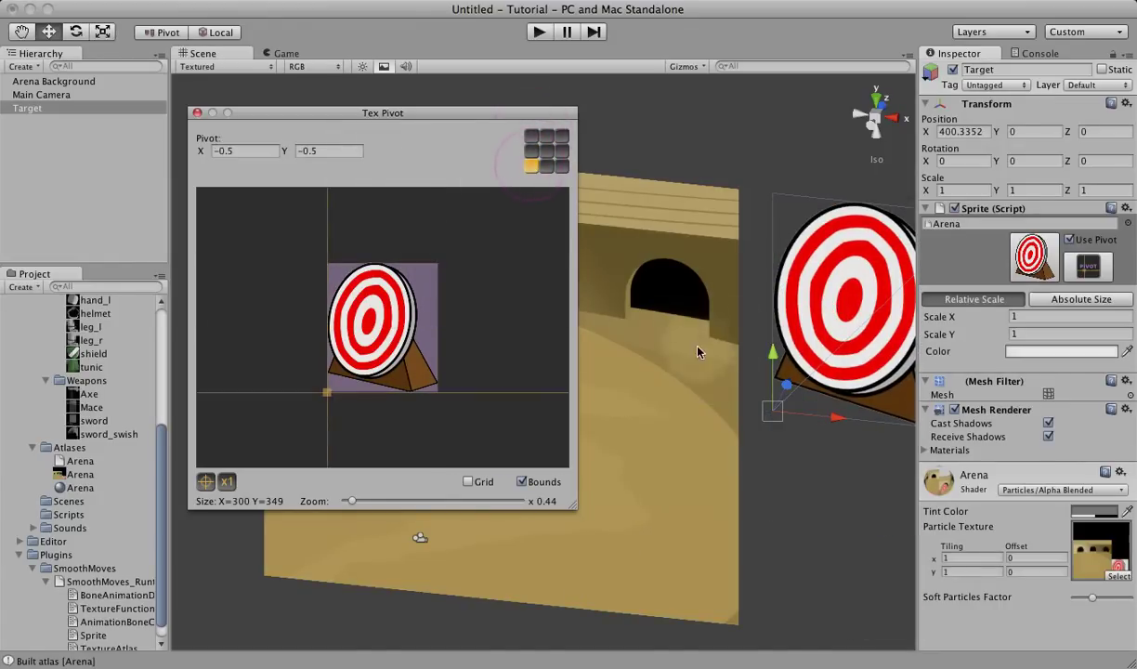
left_click(546, 166)
left_click(562, 166)
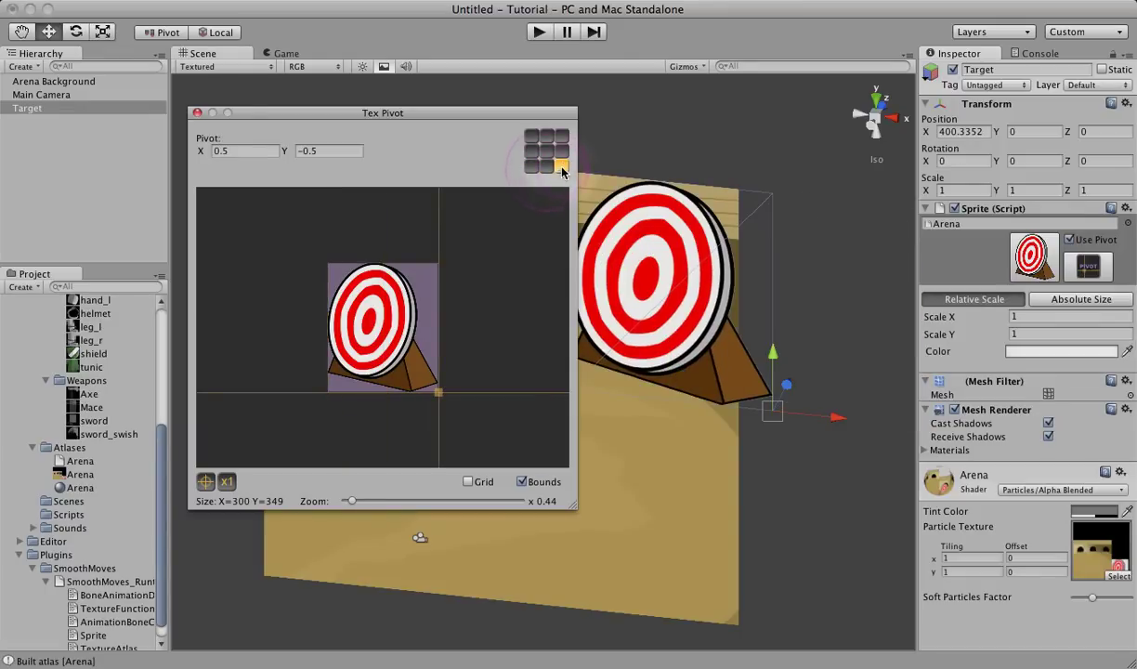
left_click(546, 150)
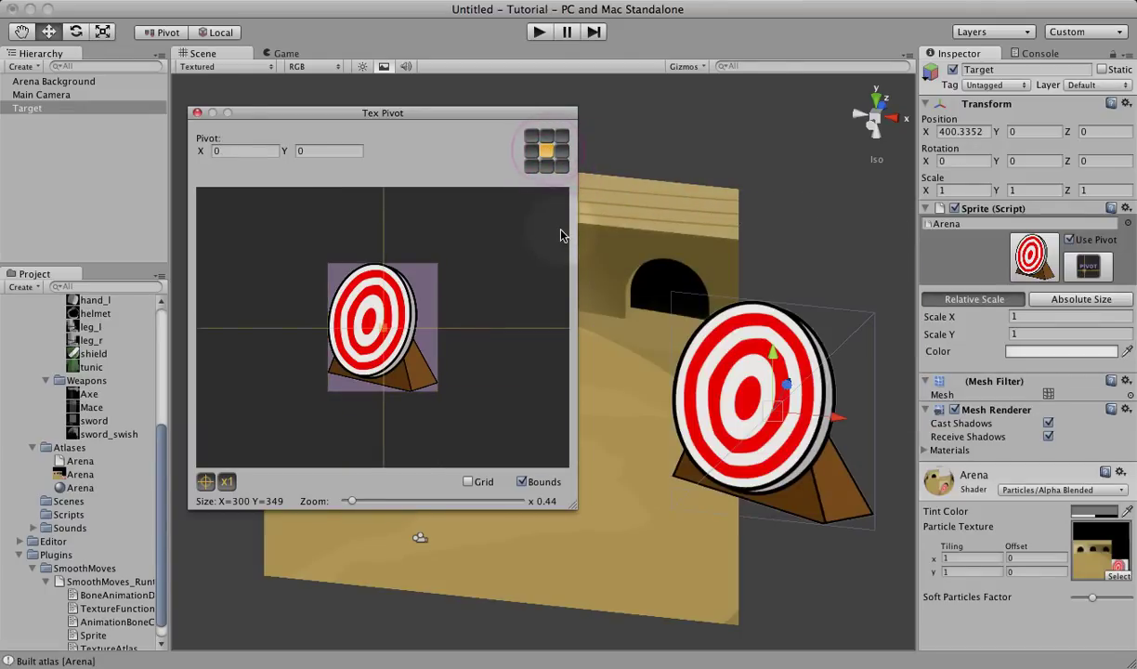
left_click(547, 166)
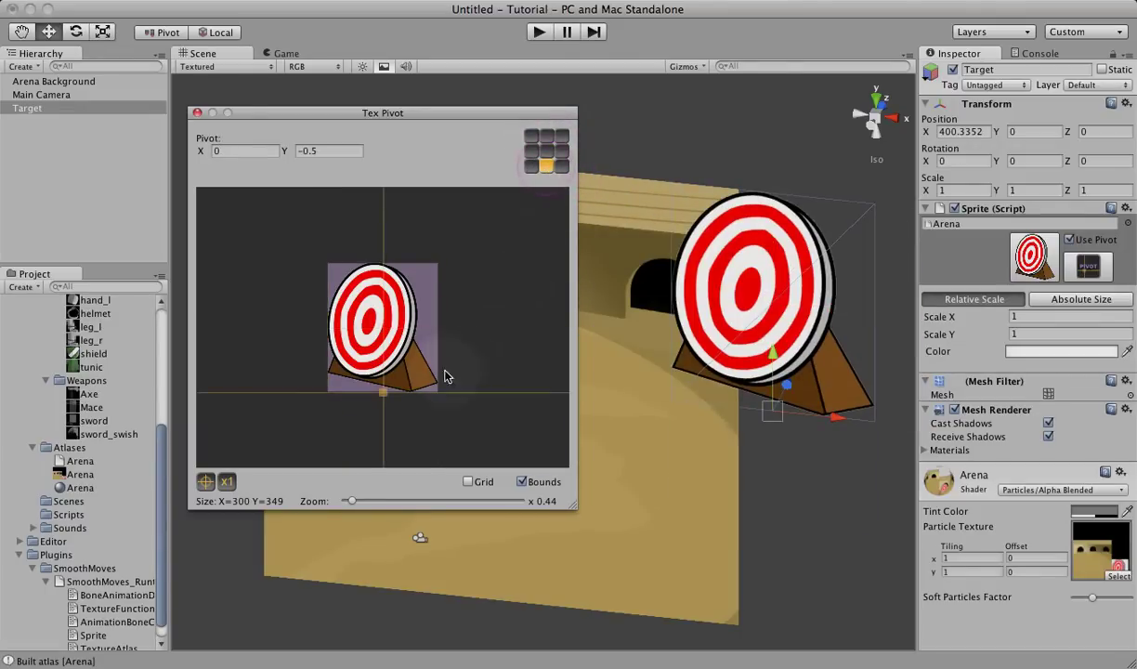
Step: Set the Target pivot at the stand's base, X -0.1391487, Y -0.4040948
left_click(372, 383)
left_click_drag(371, 385, 366, 385)
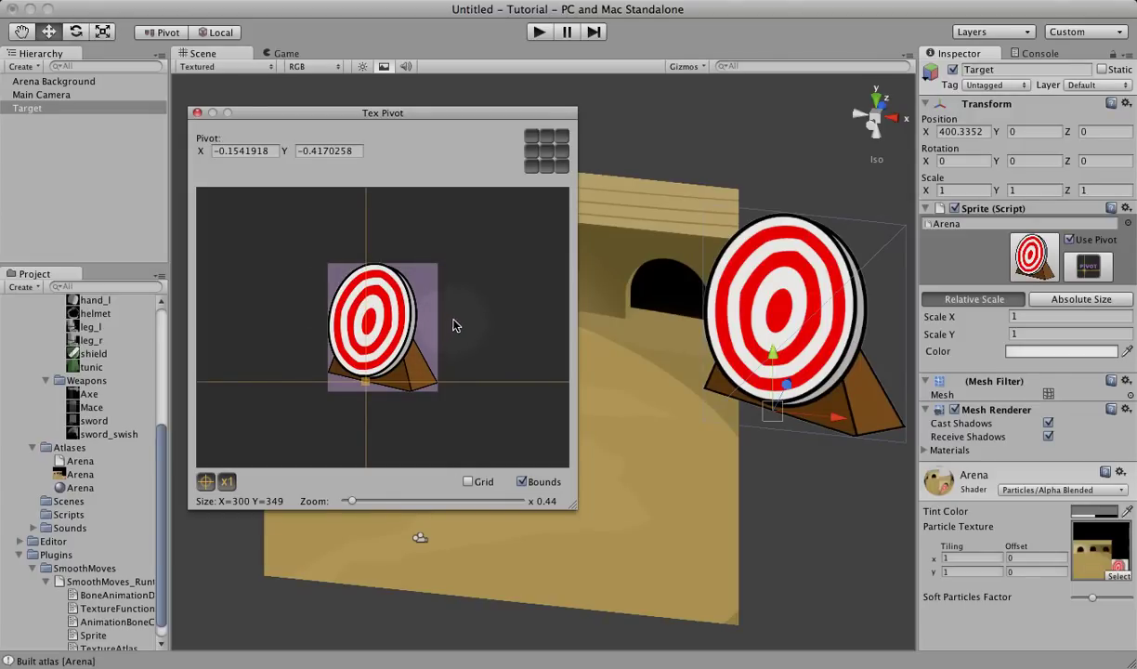
middle_click_drag(499, 301, 353, 309)
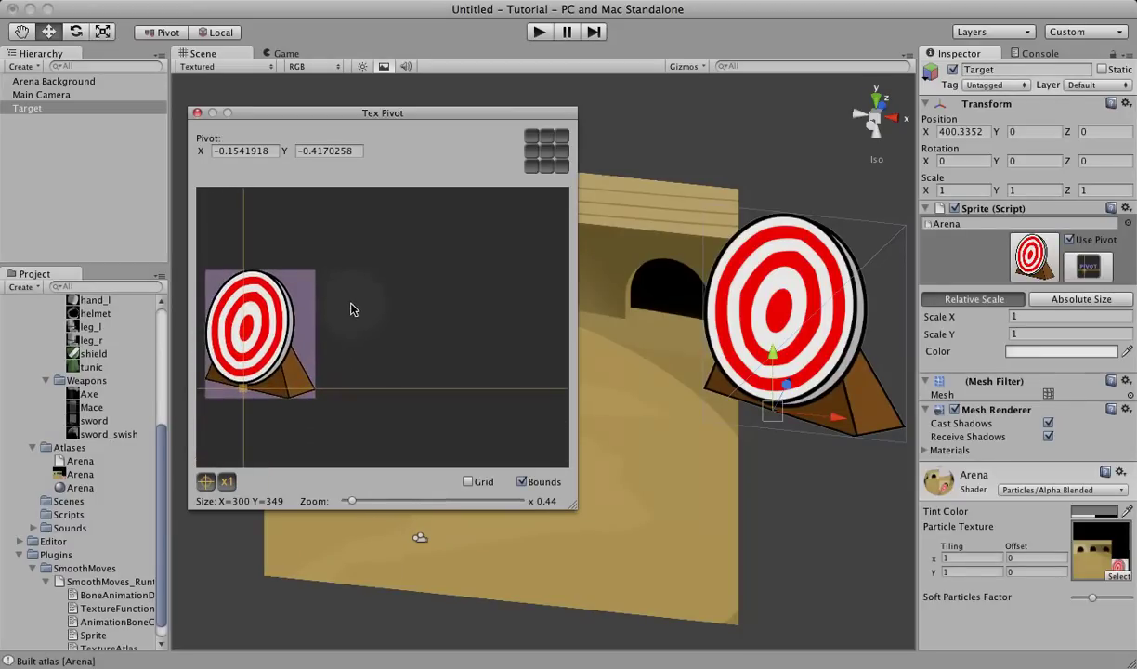
middle_click_drag(307, 259, 517, 351)
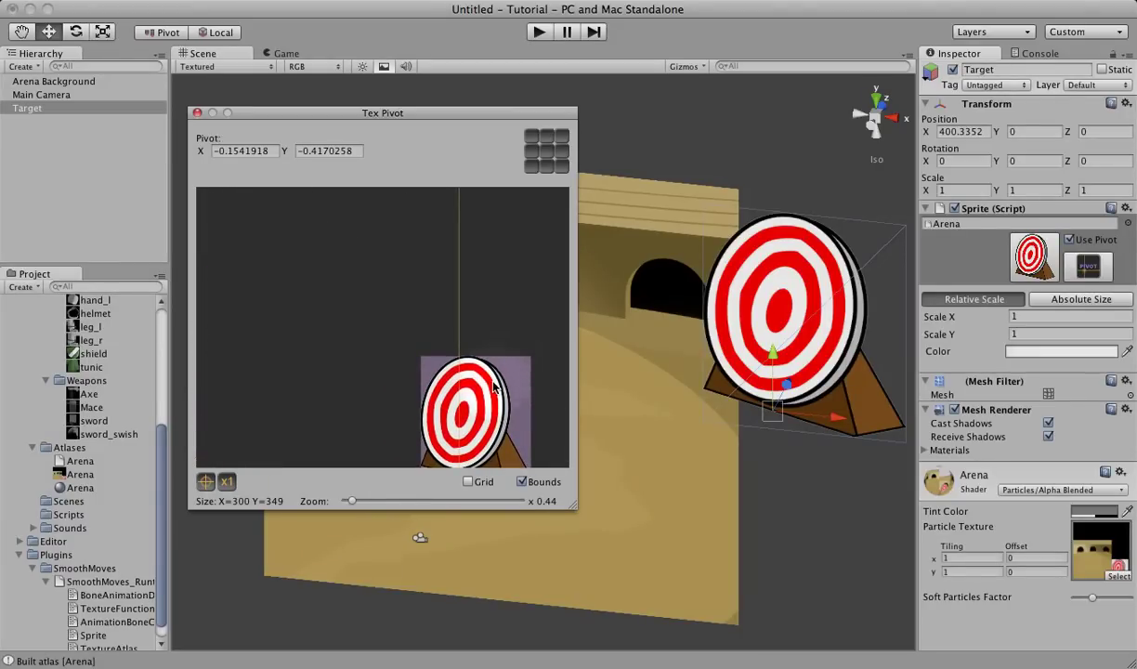
middle_click_drag(492, 389, 399, 302)
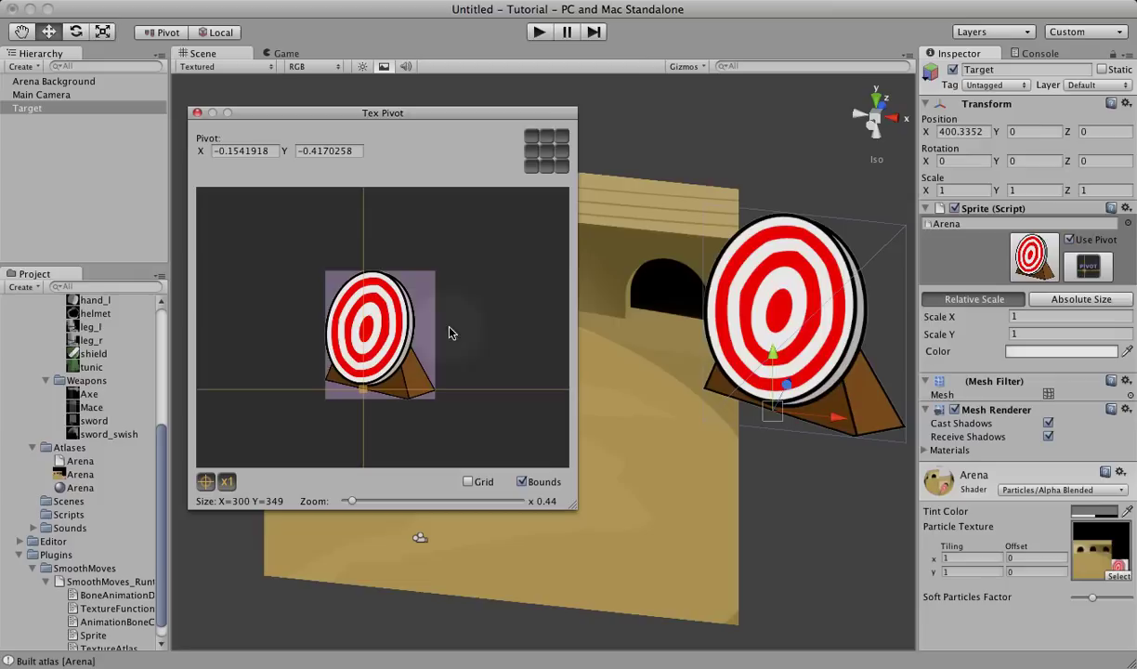
middle_click_drag(447, 331, 485, 287)
left_click(426, 329)
left_click(342, 396)
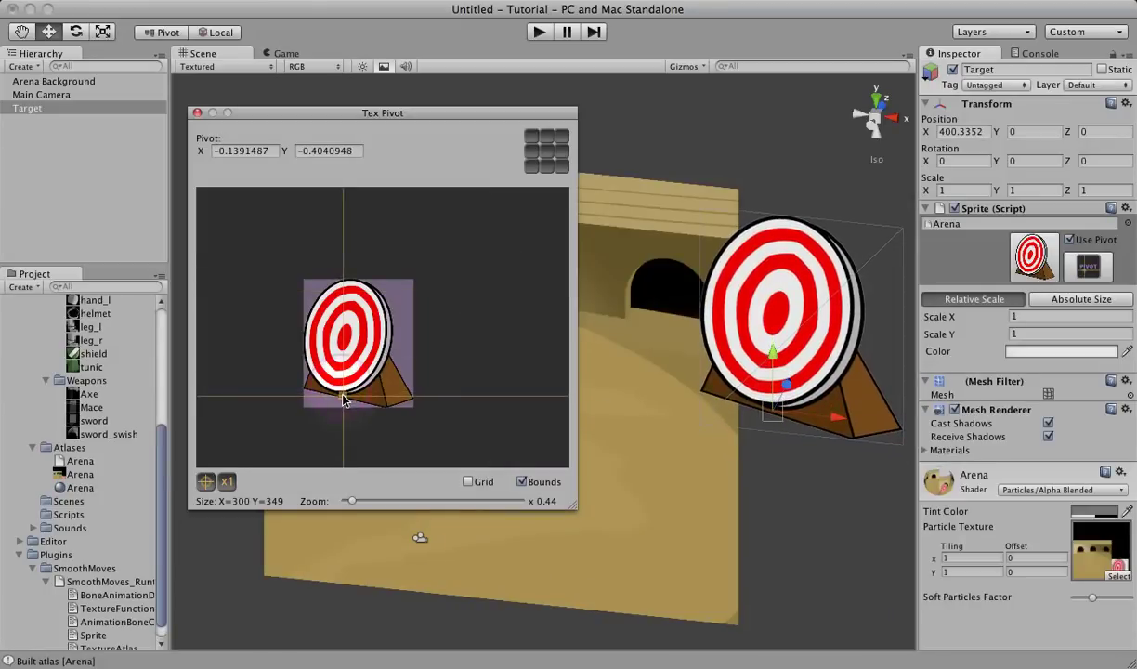
Step: Move the pivot back to the stand's base, about X -0.1299, Y -0.4135
middle_click_drag(403, 364, 432, 336)
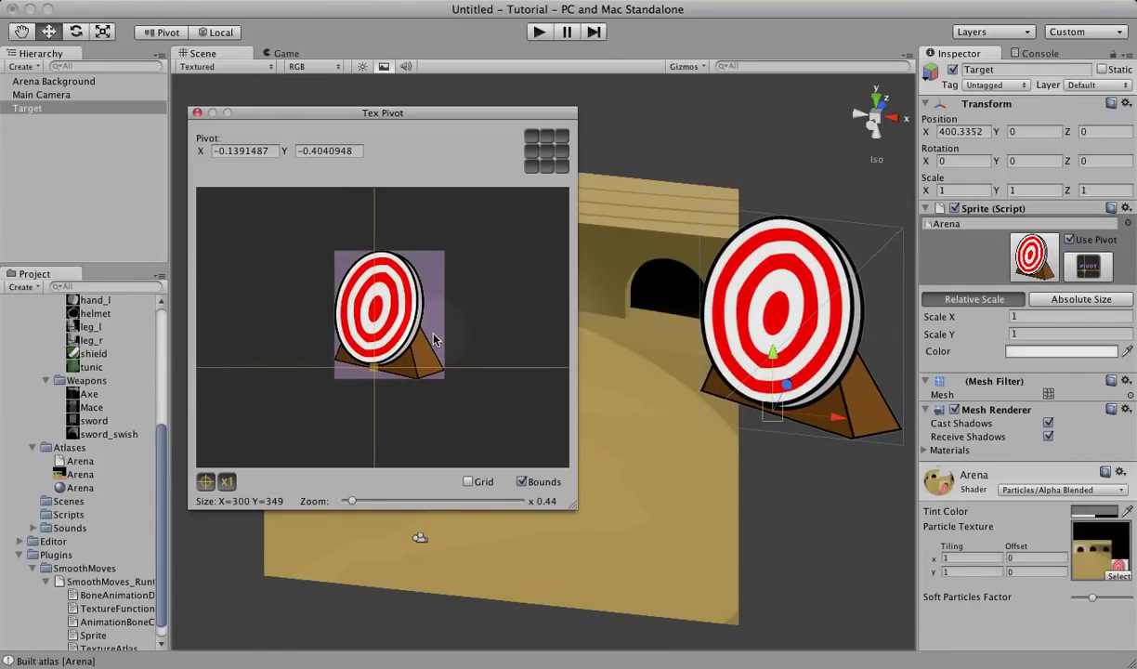
scroll(434, 339, "up", 5)
scroll(434, 343, "up", 3)
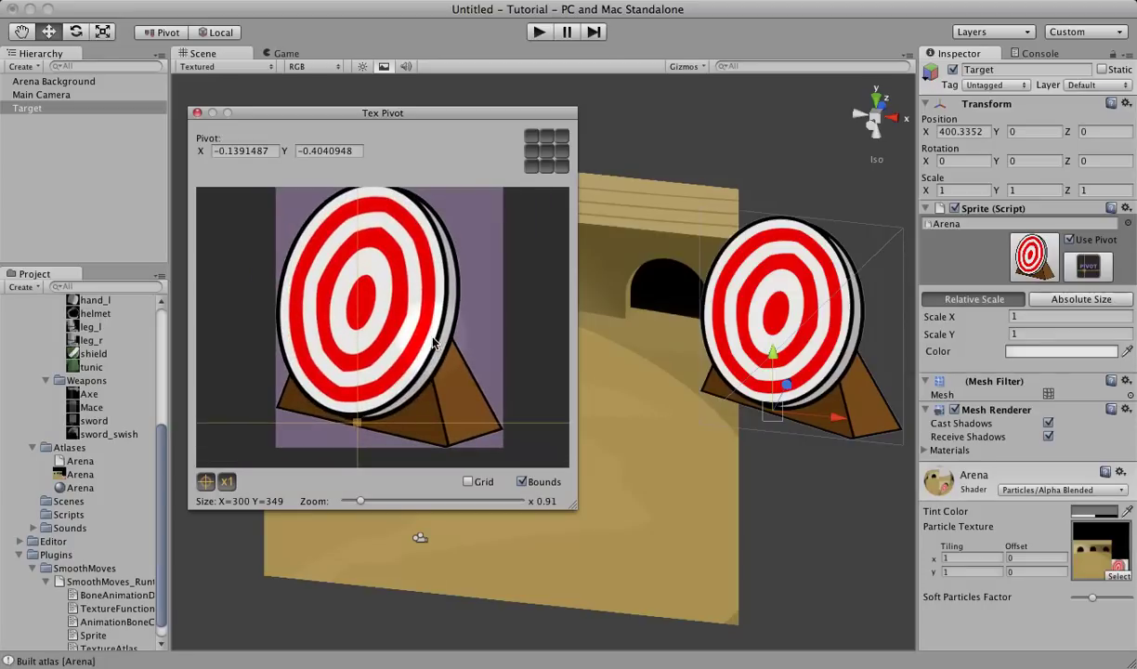
left_click(429, 386)
left_click_drag(430, 385, 359, 425)
mouse_move(364, 501)
left_mouse_down()
mouse_move(393, 502)
mouse_move(356, 502)
left_mouse_up()
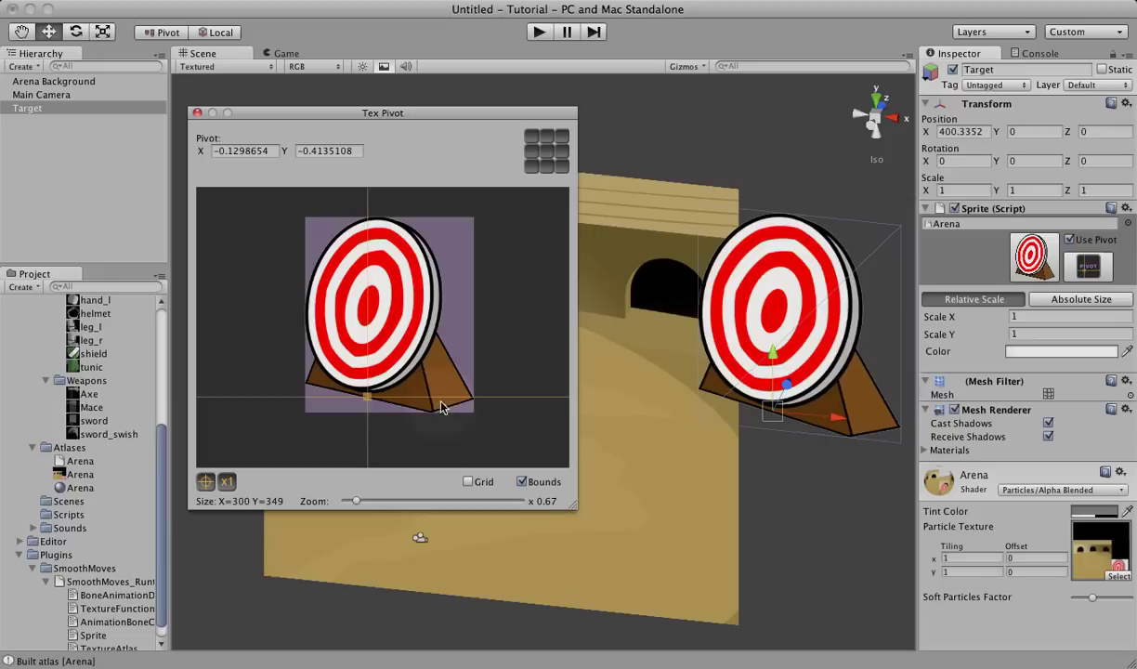
Step: Reset the pivot preview zoom to x1, then zoom out to about x0.58
left_click_drag(455, 304, 259, 408)
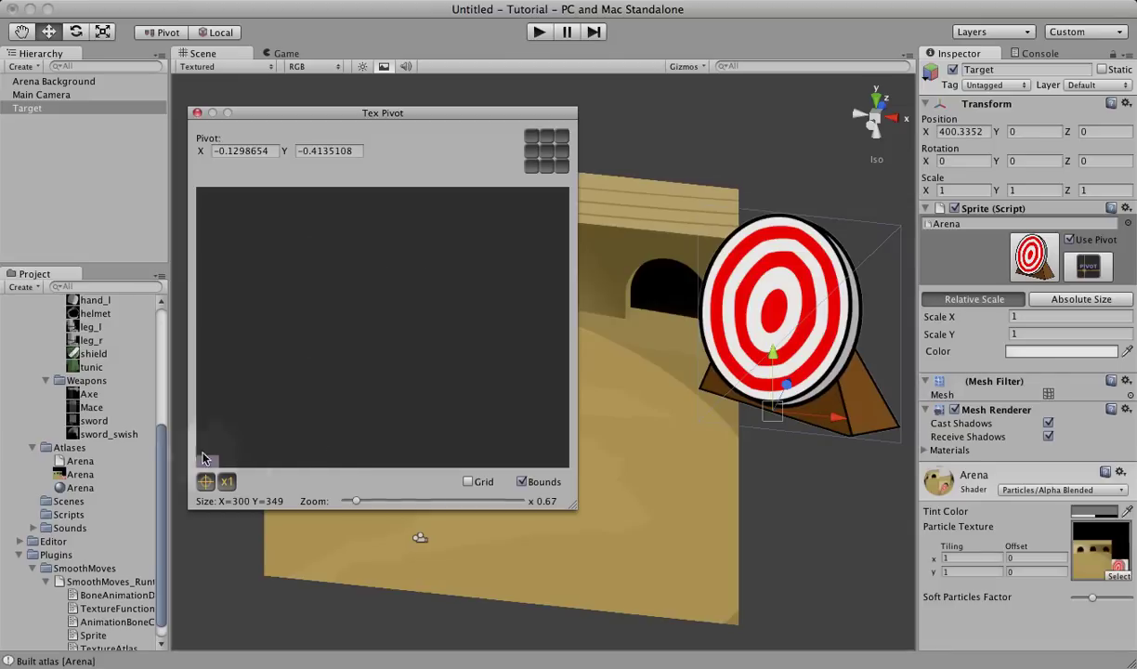
left_click(206, 482)
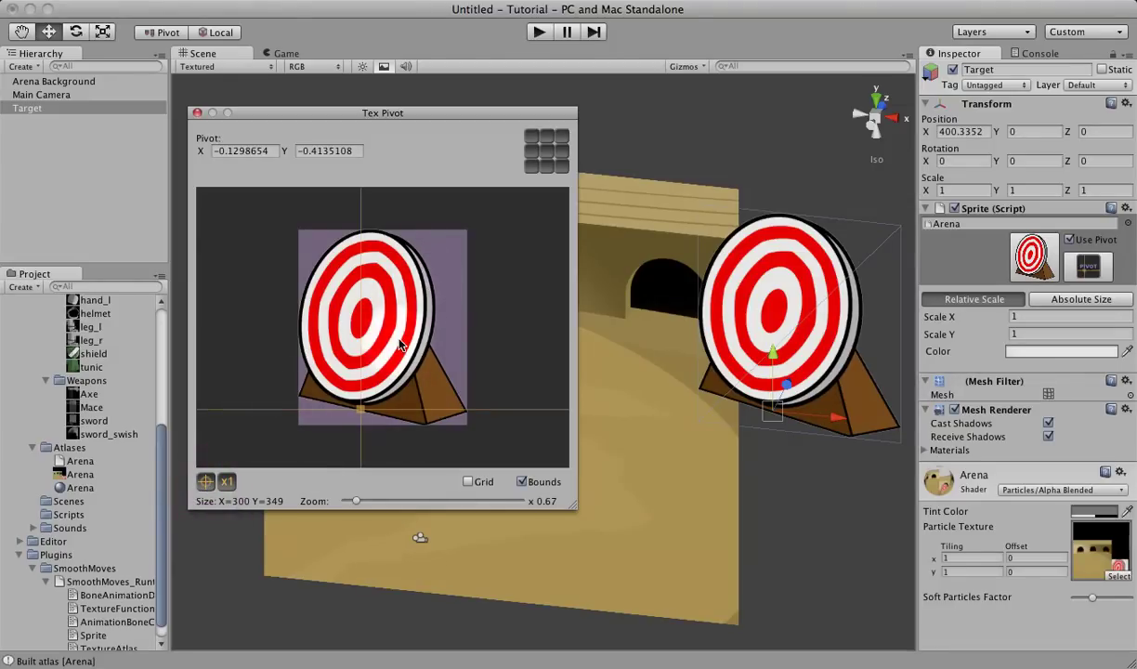
scroll(400, 343, "up", 6)
scroll(400, 344, "up", 1)
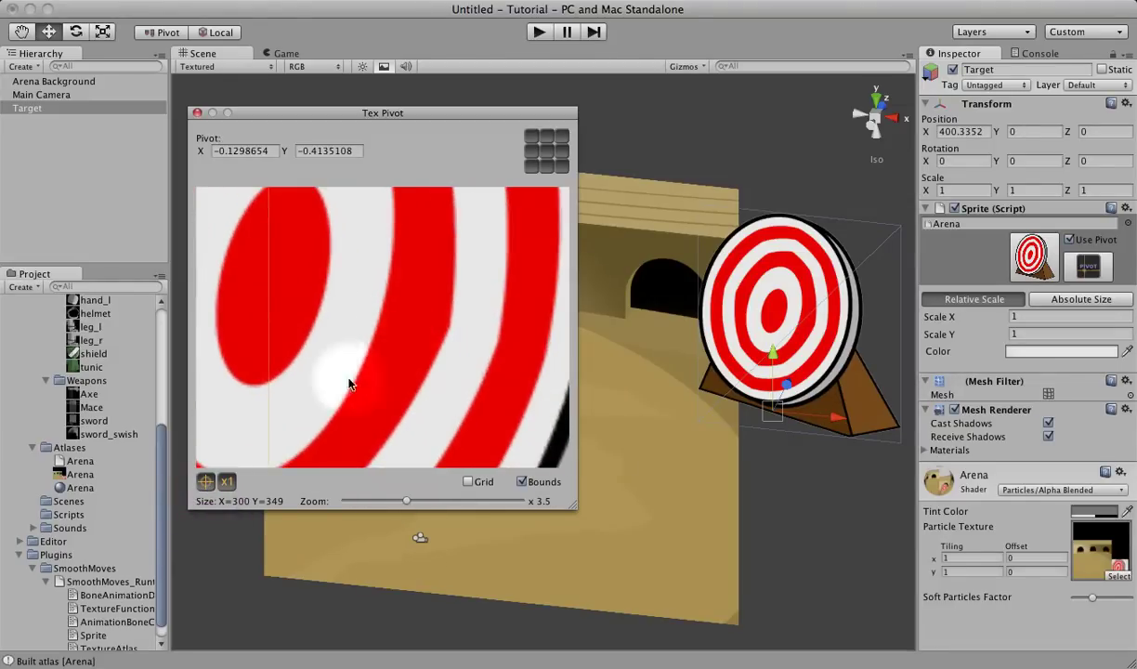
left_click(227, 482)
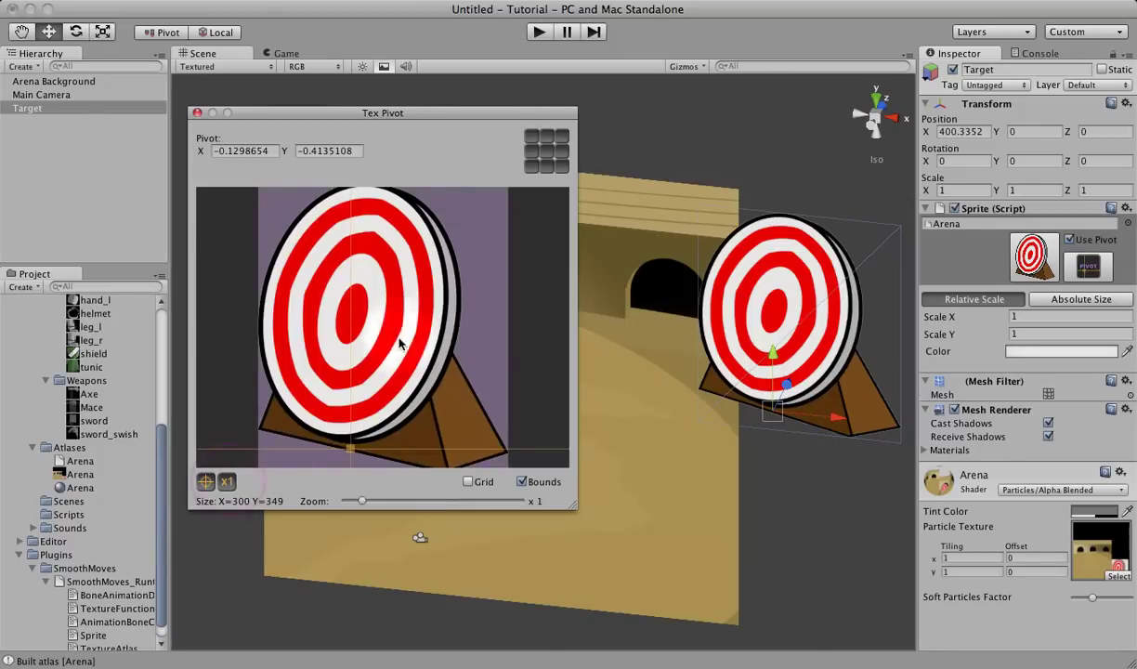
scroll(430, 320, "down", 1)
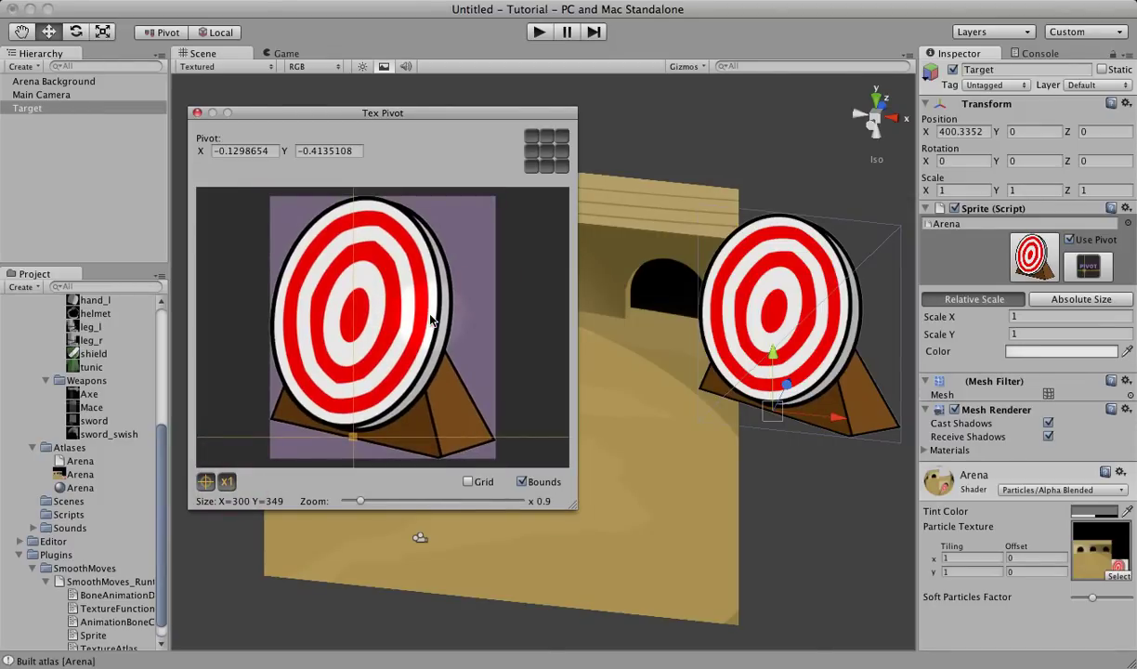
scroll(441, 339, "down", 4)
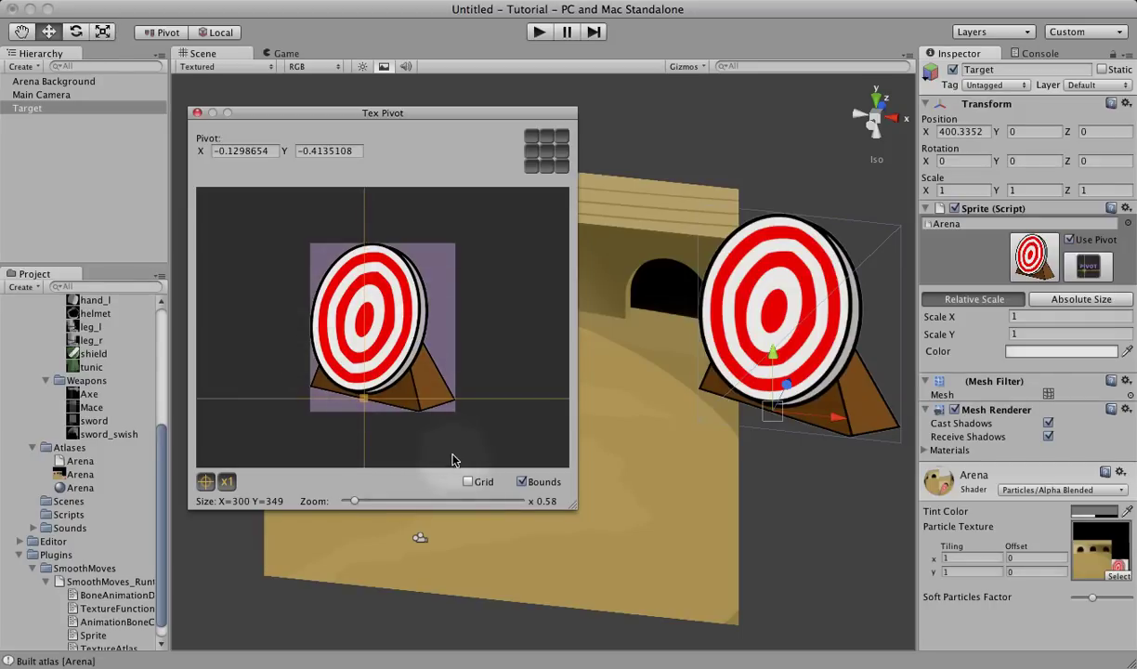
Step: With the grid on, set the pivot to X -0.1454169, Y -0.4211545 and close the Tex Pivot window
left_click(467, 482)
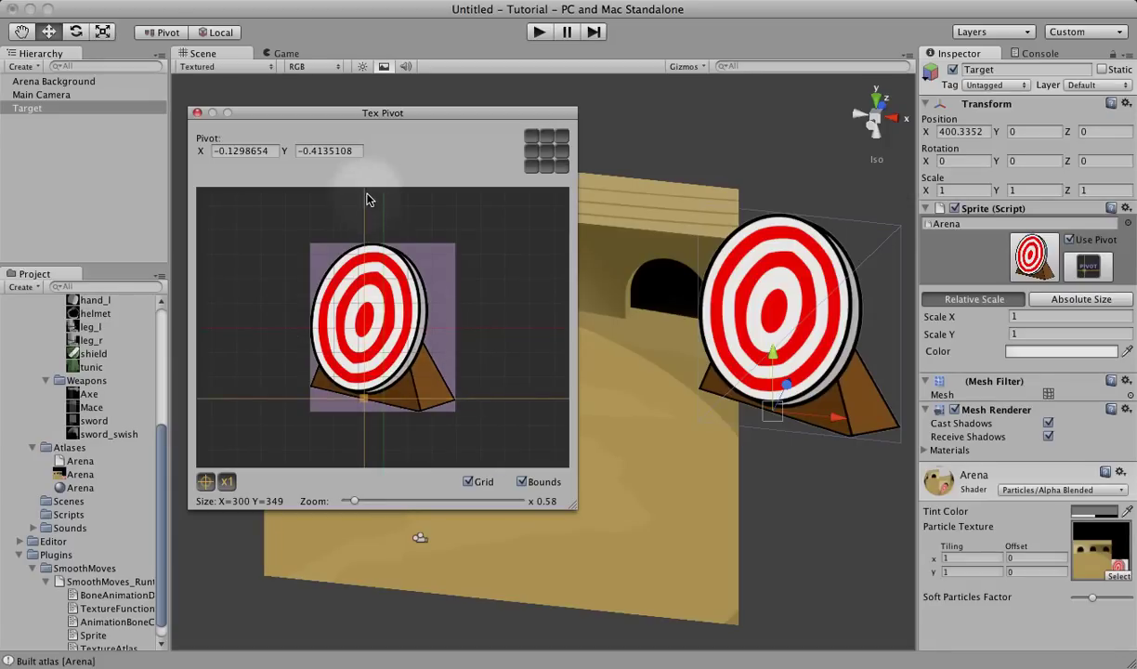
left_click_drag(383, 329, 340, 292)
scroll(463, 361, "up", 5)
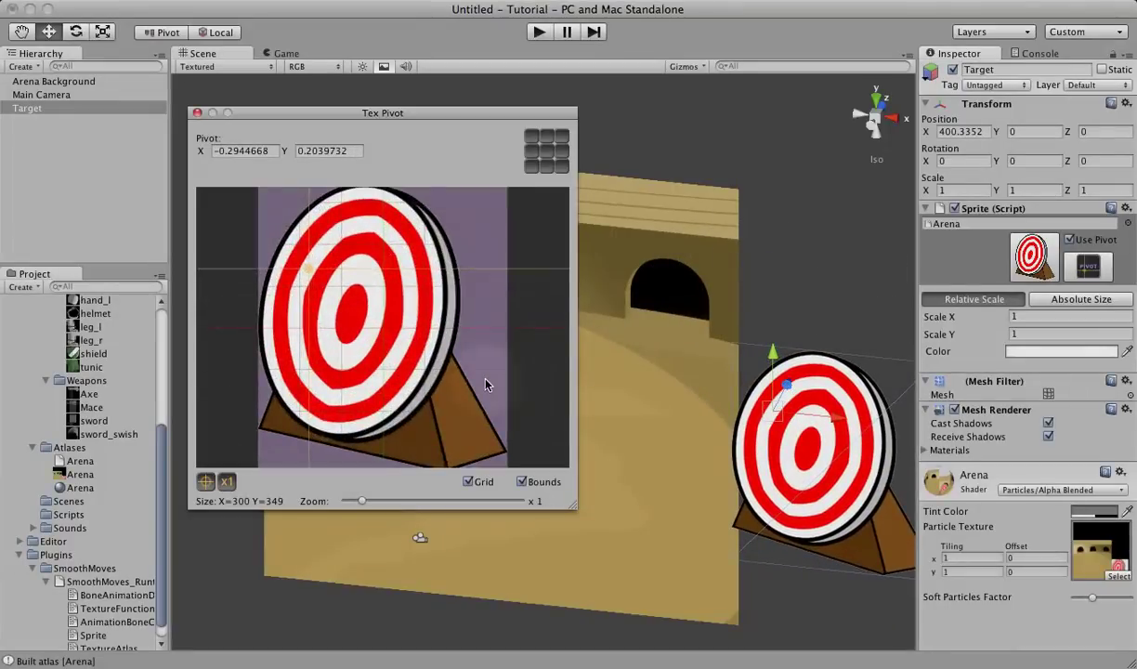
scroll(454, 371, "down", 4)
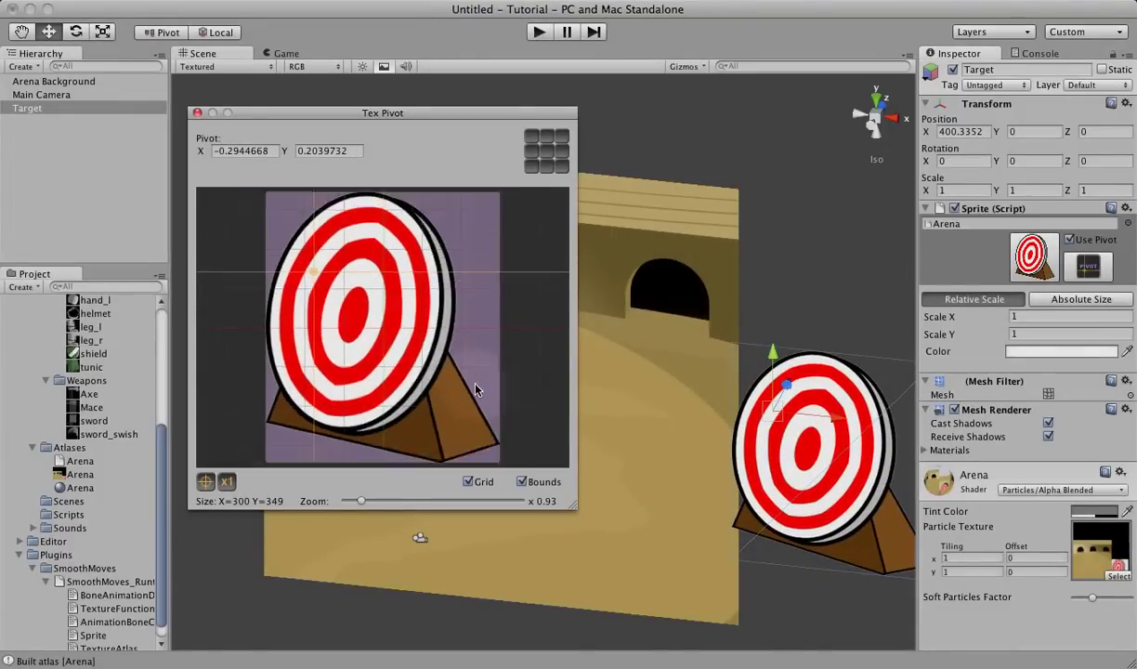
left_click_drag(333, 278, 355, 419)
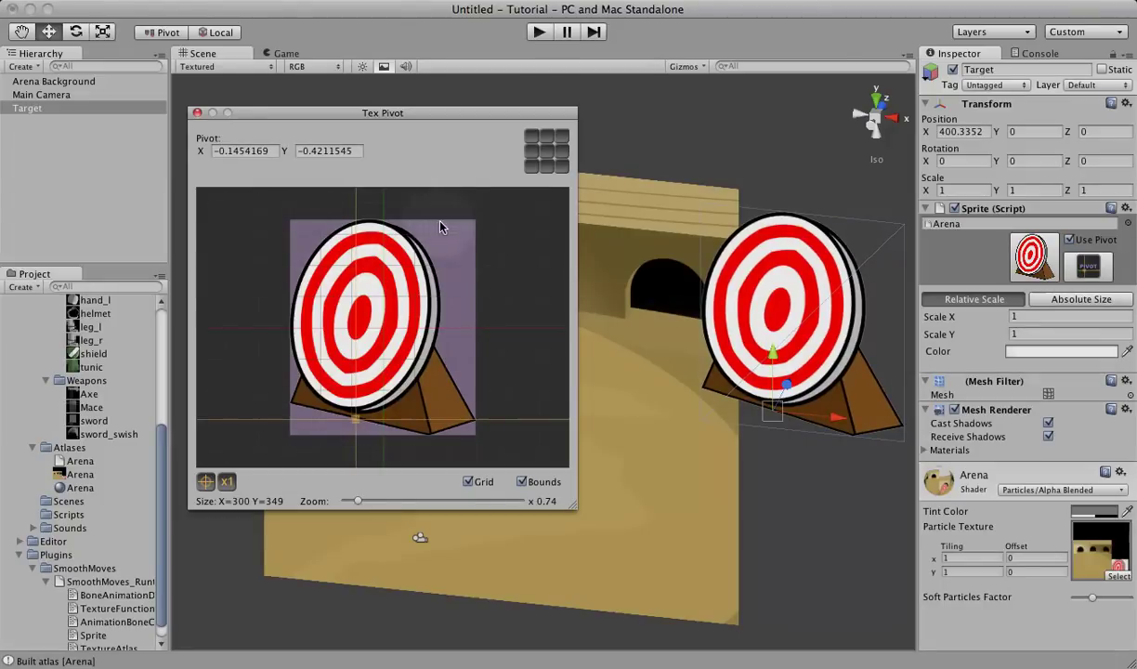
left_click(522, 481)
left_click(521, 482)
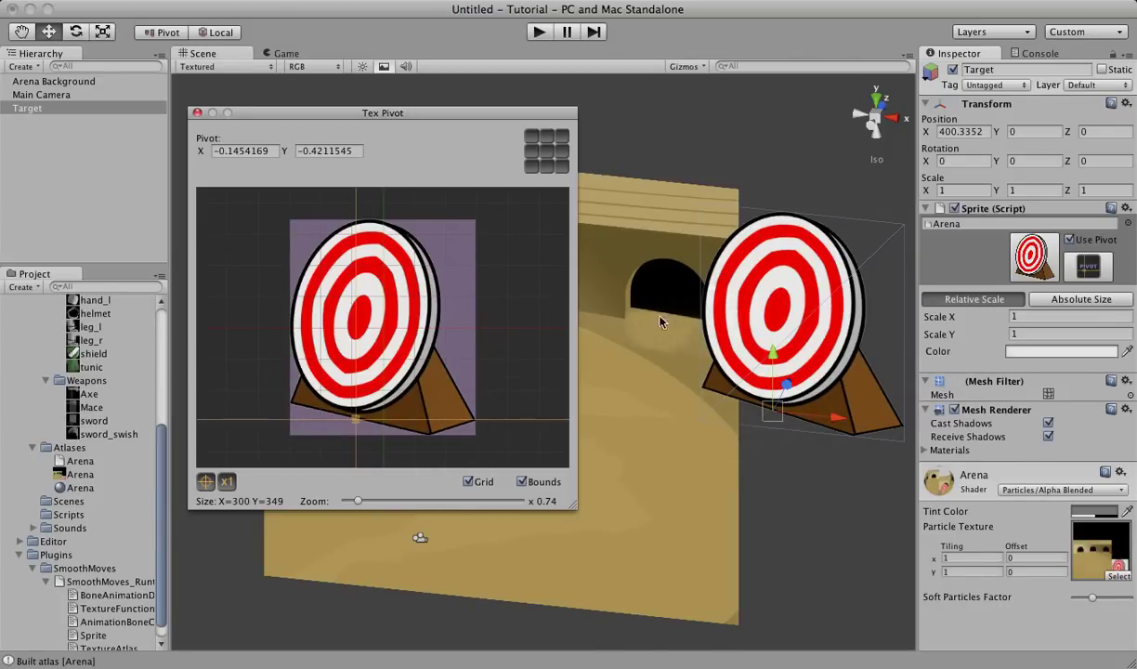
left_click(197, 113)
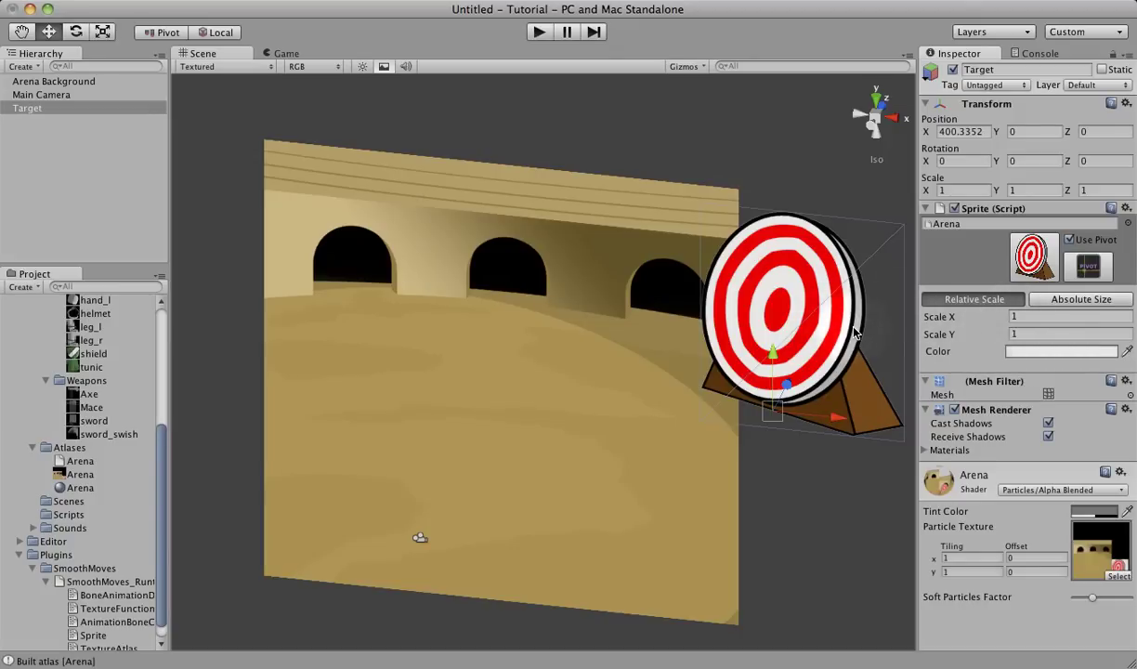
Step: Set the Target sprite's Scale X to 2 and inspect the stretched bullseye
left_click(1021, 317)
type("2")
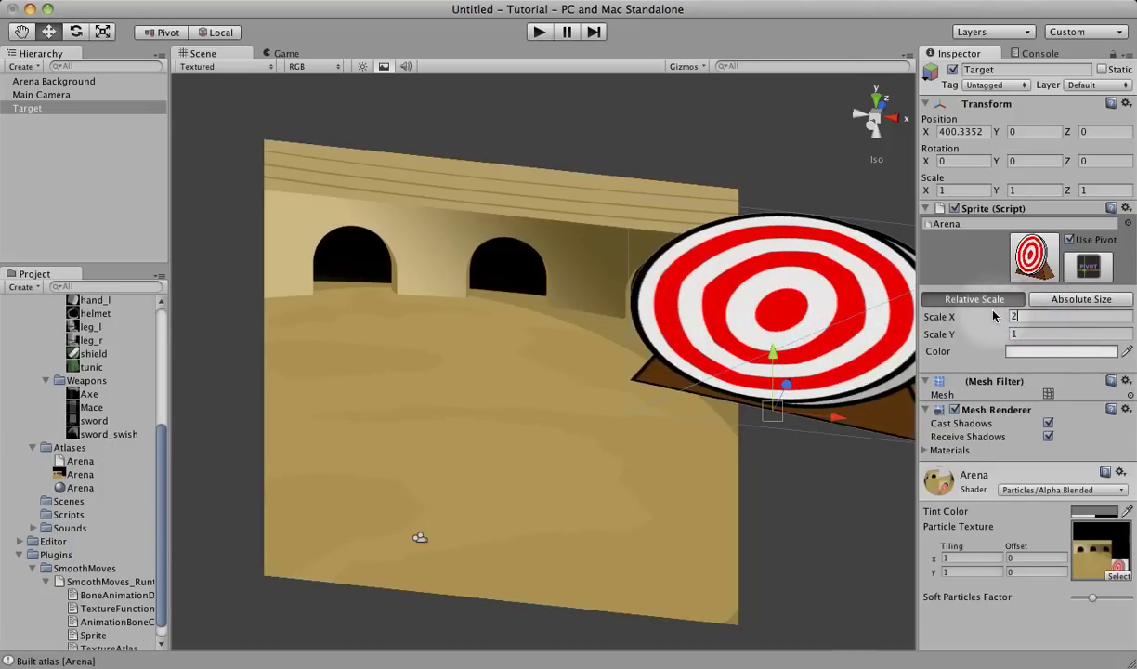
middle_click_drag(834, 379, 758, 339)
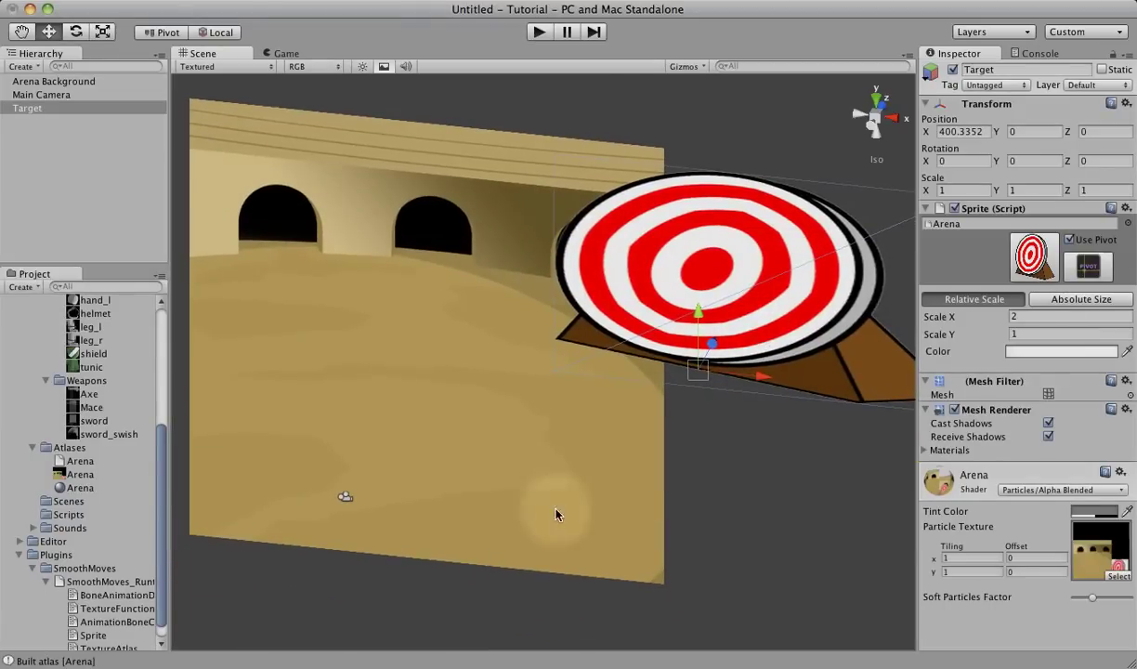
left_click(335, 492)
left_click_drag(427, 453, 457, 514, "alt")
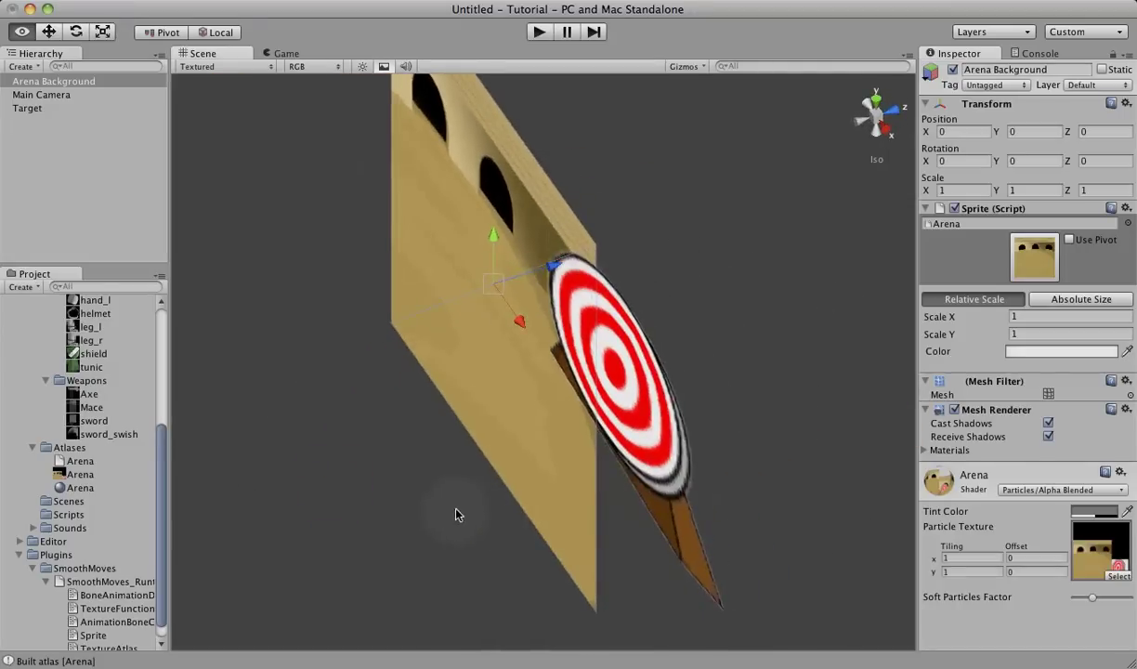
left_click_drag(560, 269, 638, 345)
Step: Return the Target sprite's Scale X to 1
left_click(710, 278)
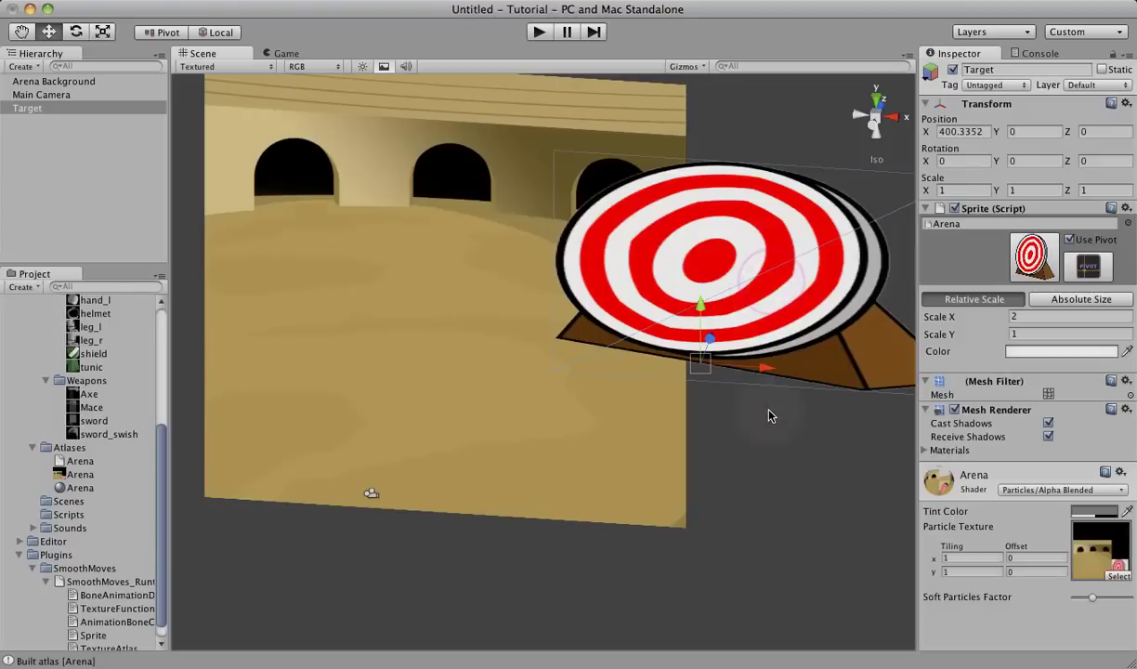
left_click(991, 317)
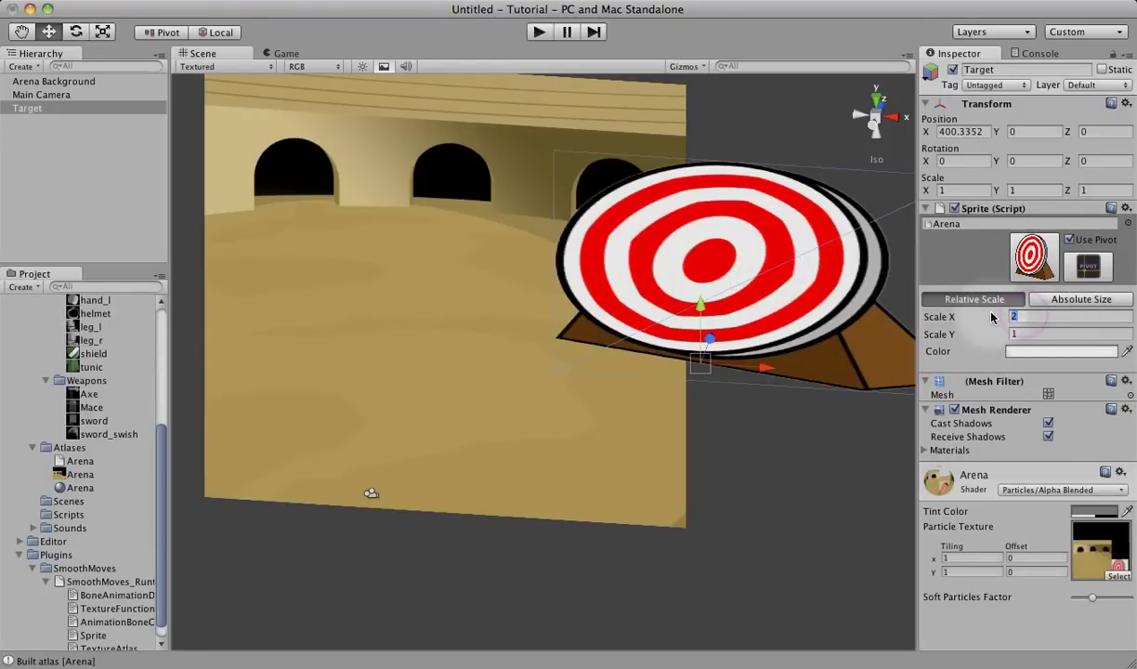
type("1")
key("Tab")
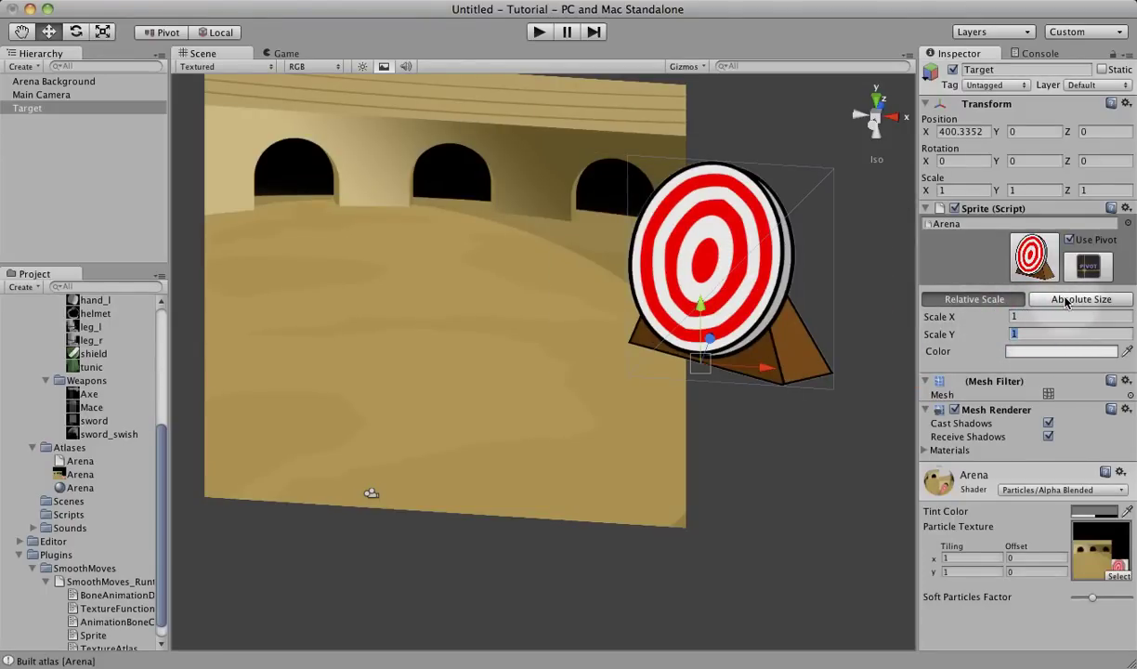
Step: Set the Target's absolute size width to 800 pixels
left_click(1066, 299)
left_click(1047, 316)
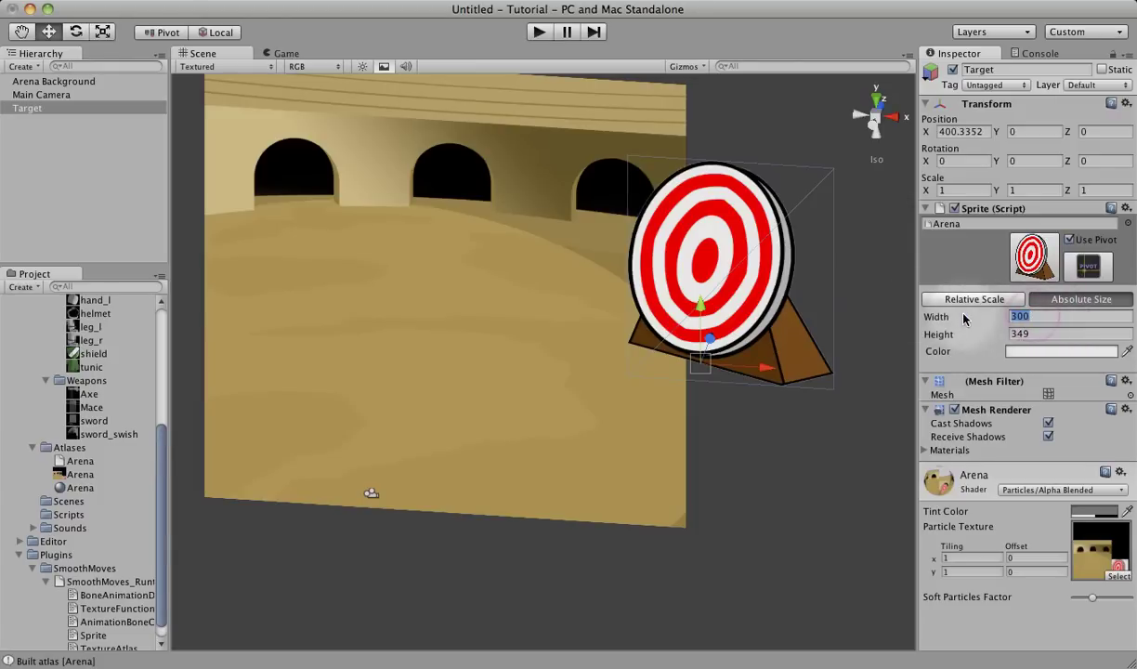
type("800")
key("Return")
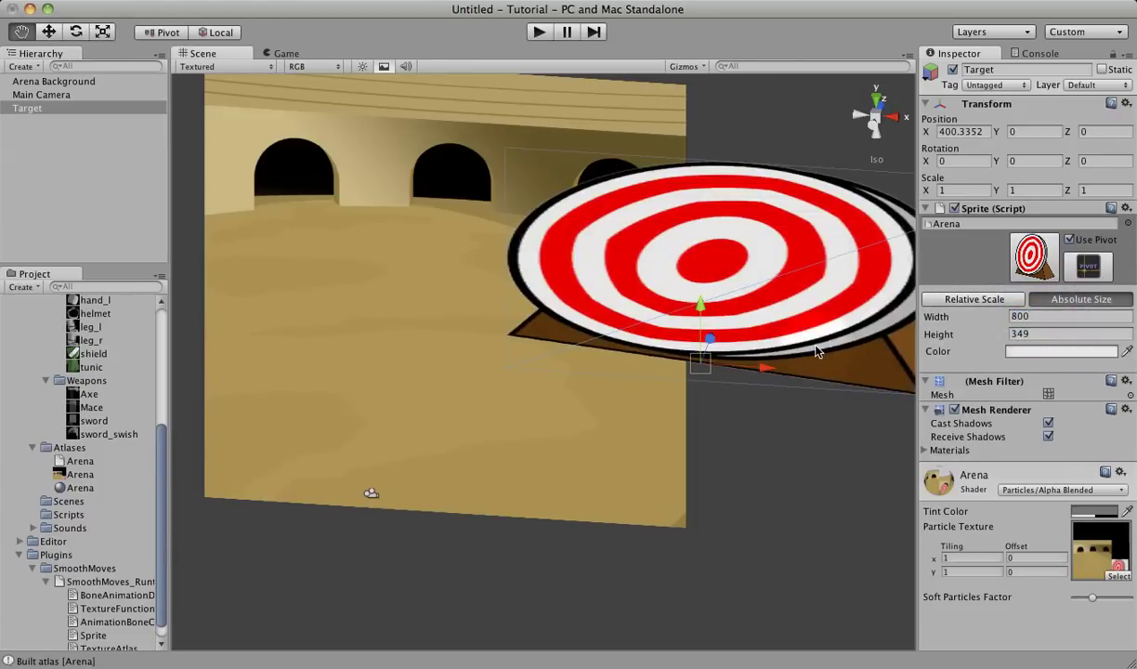
middle_click_drag(817, 351, 701, 355)
Step: Switch back to relative scale and set Scale X and Scale Y to 1
left_click(1006, 300)
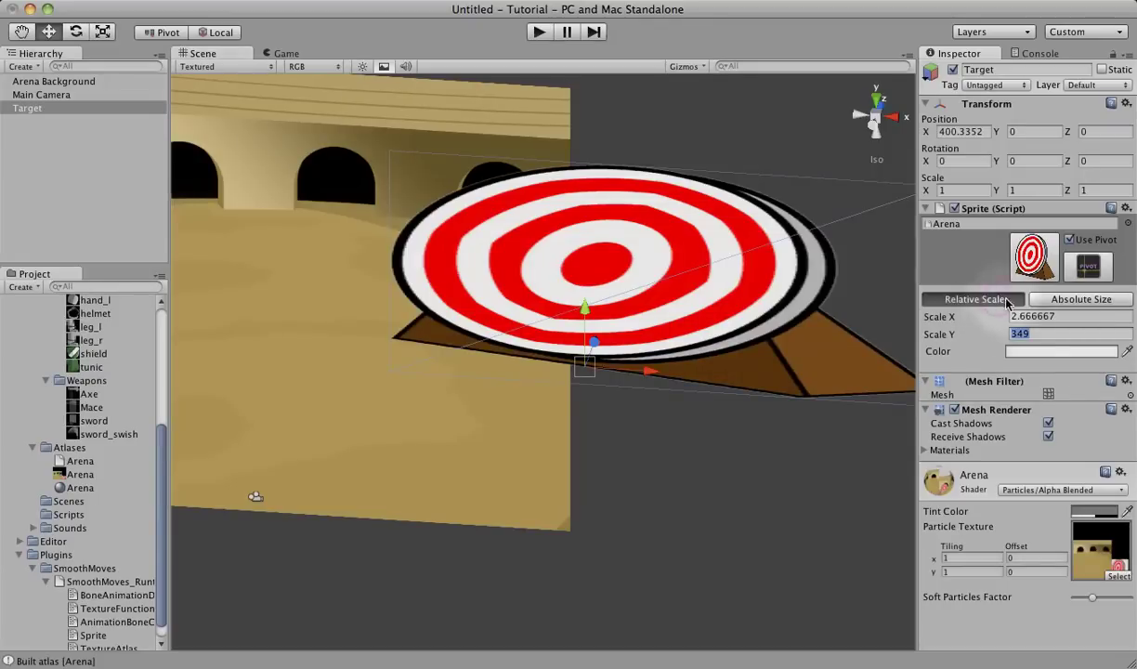
type("1")
key("shift+Tab")
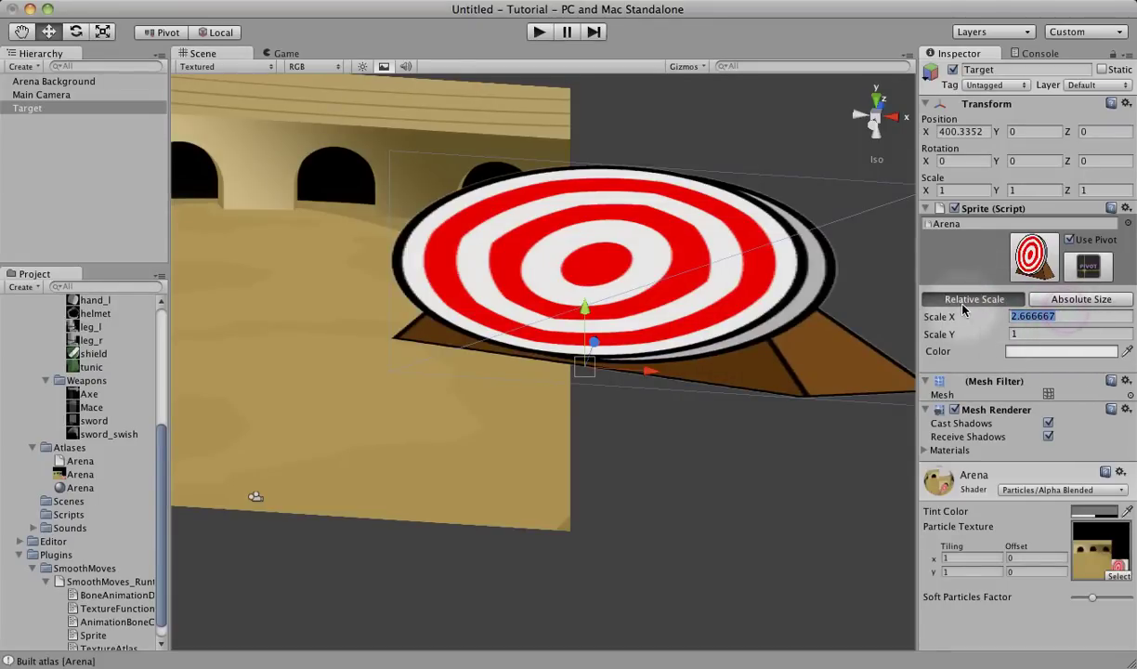
type("1")
key("Tab")
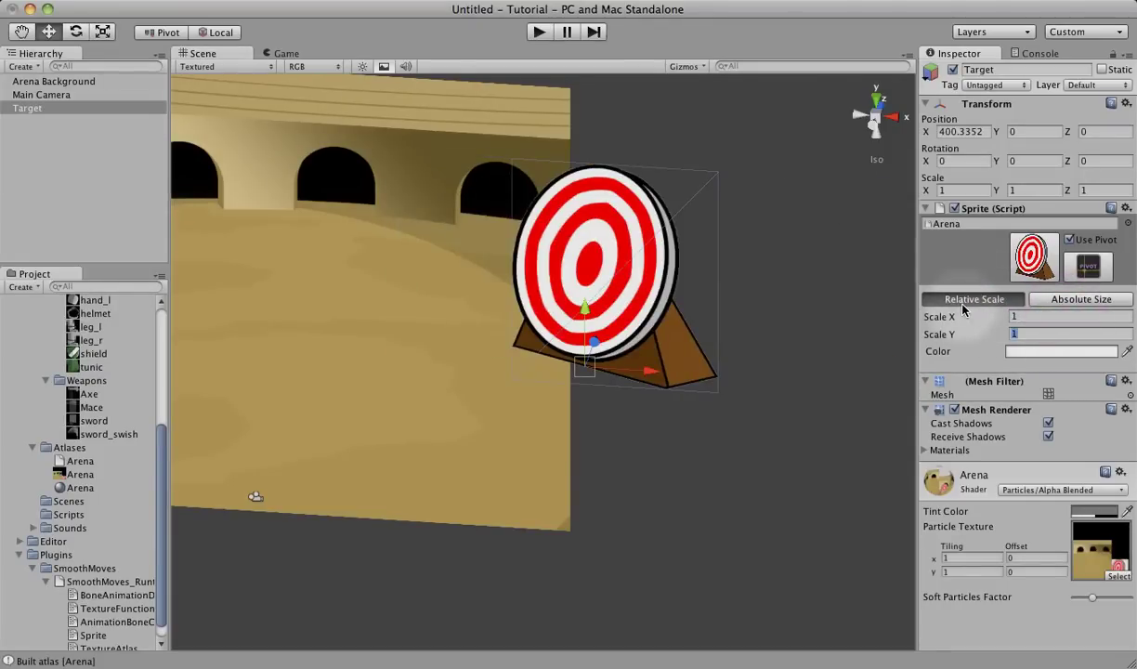
Step: Try dark red, greenish and semi-transparent tints on the Target's Sprite Color, ending at white
left_click(1039, 355)
left_click_drag(574, 264, 336, 226)
left_click_drag(330, 278, 255, 340)
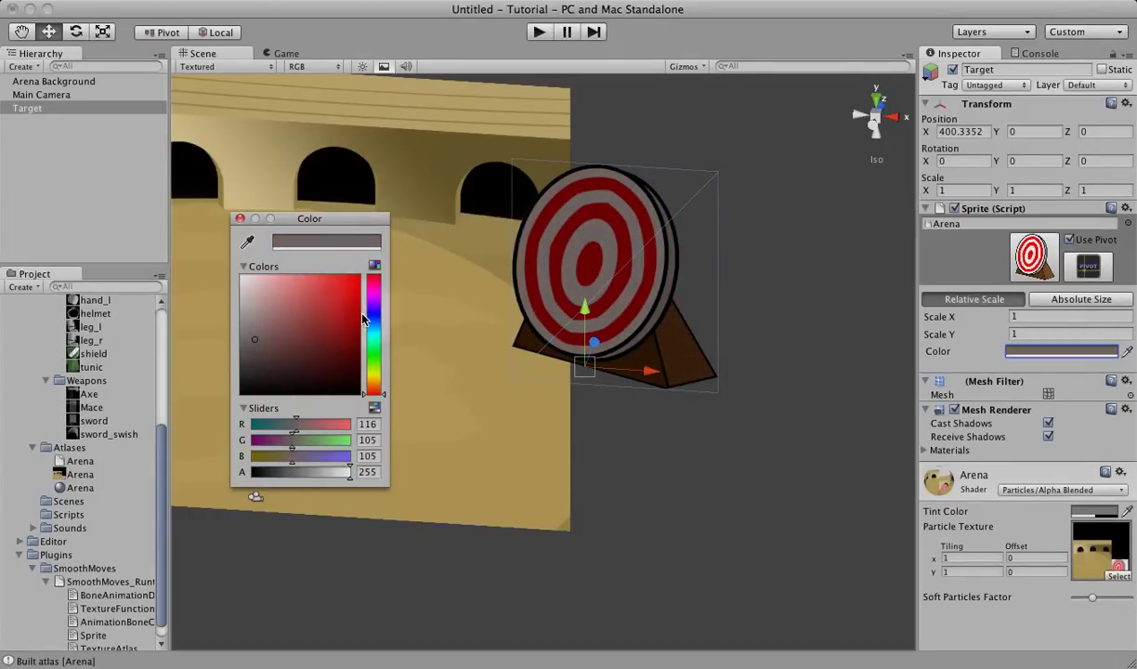
left_click_drag(362, 318, 372, 349)
left_click_drag(335, 339, 235, 265)
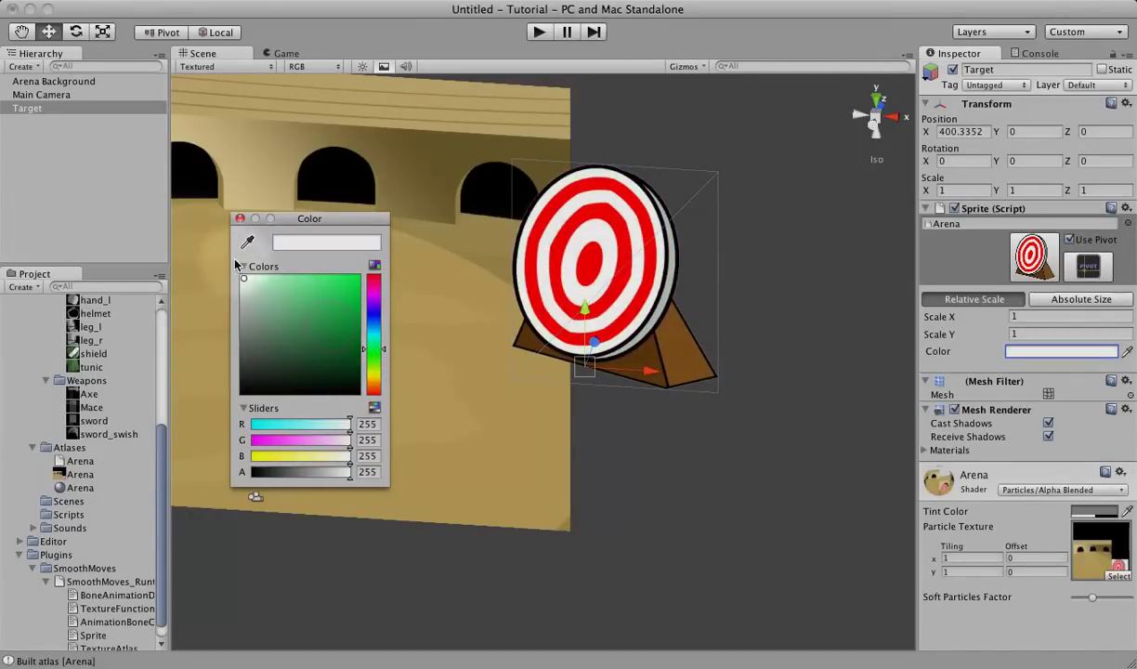
left_click_drag(309, 478, 350, 479)
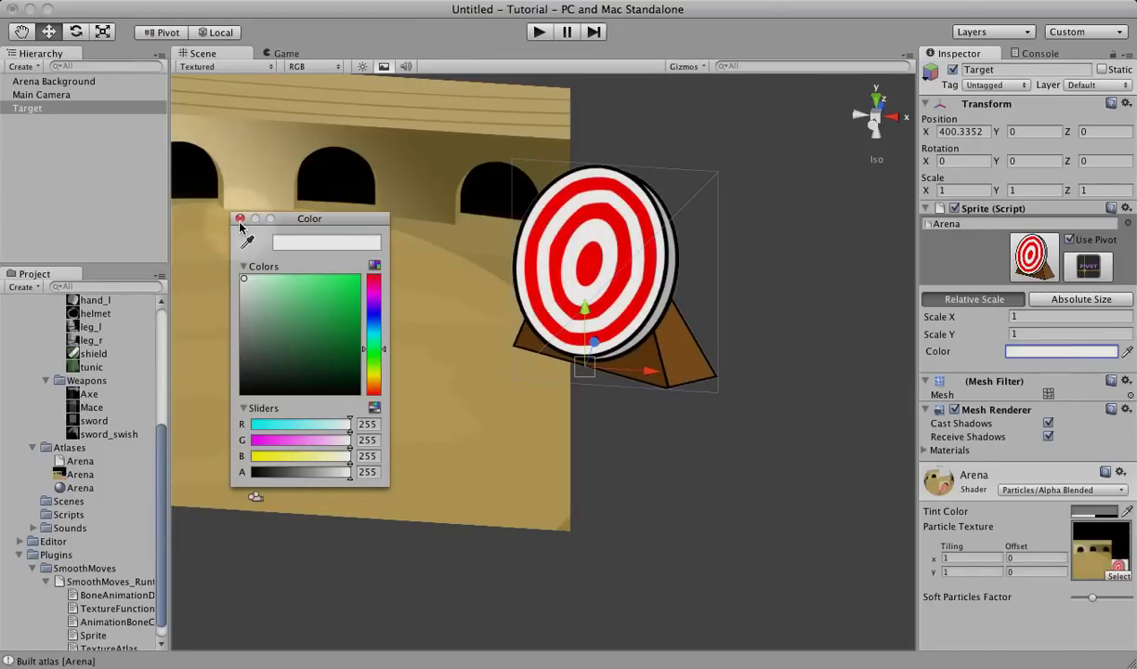
Step: Place the Target on the arena floor at X 158.5, Y −136.3 and reveal its Arena material
left_click(239, 218)
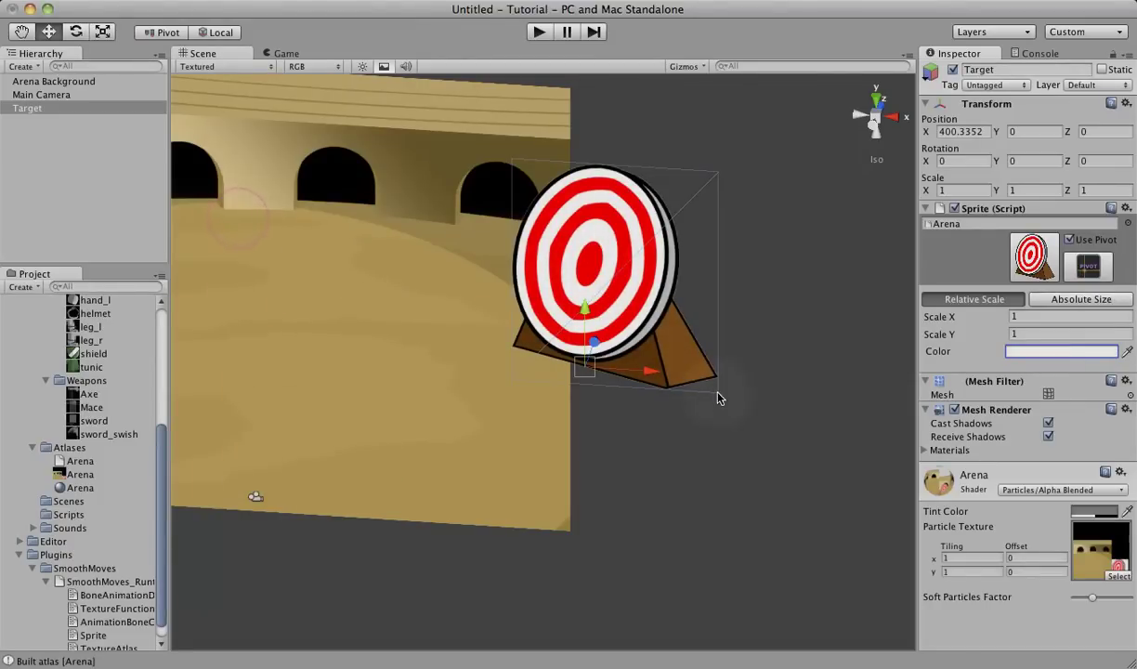
left_click_drag(647, 371, 479, 363)
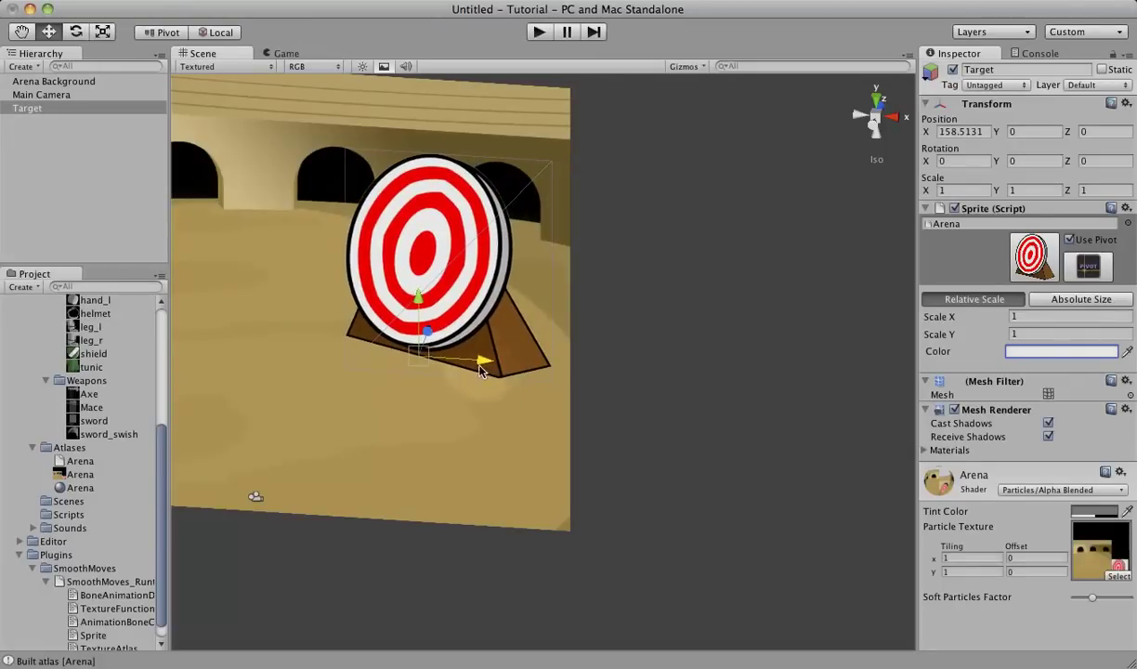
left_click_drag(417, 297, 417, 381)
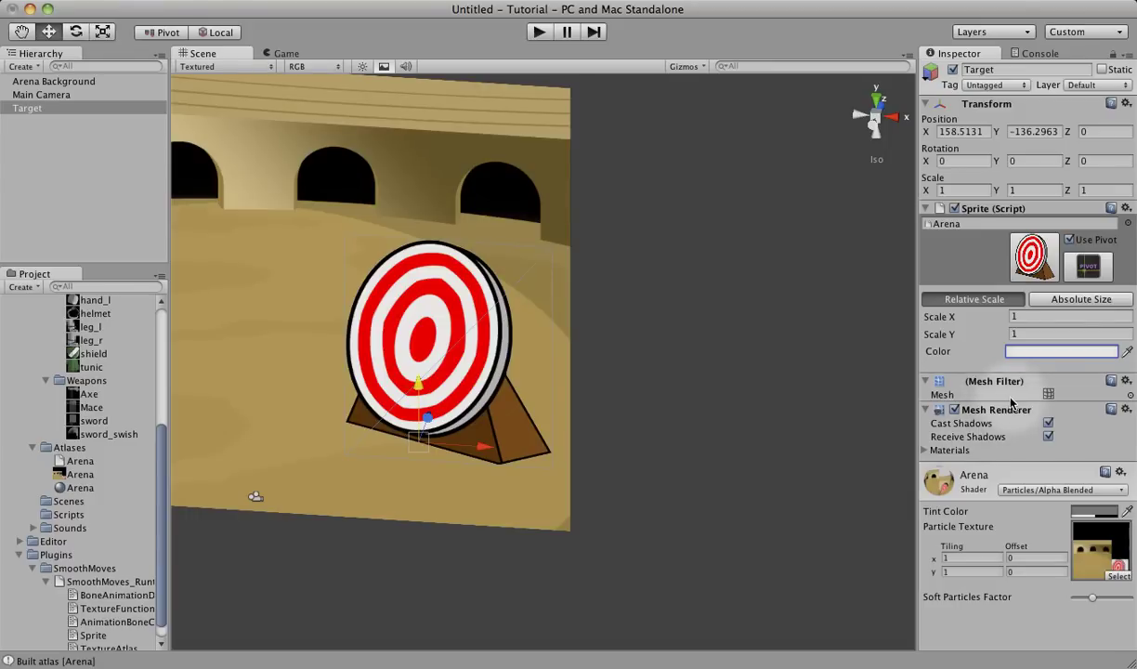
left_click(926, 449)
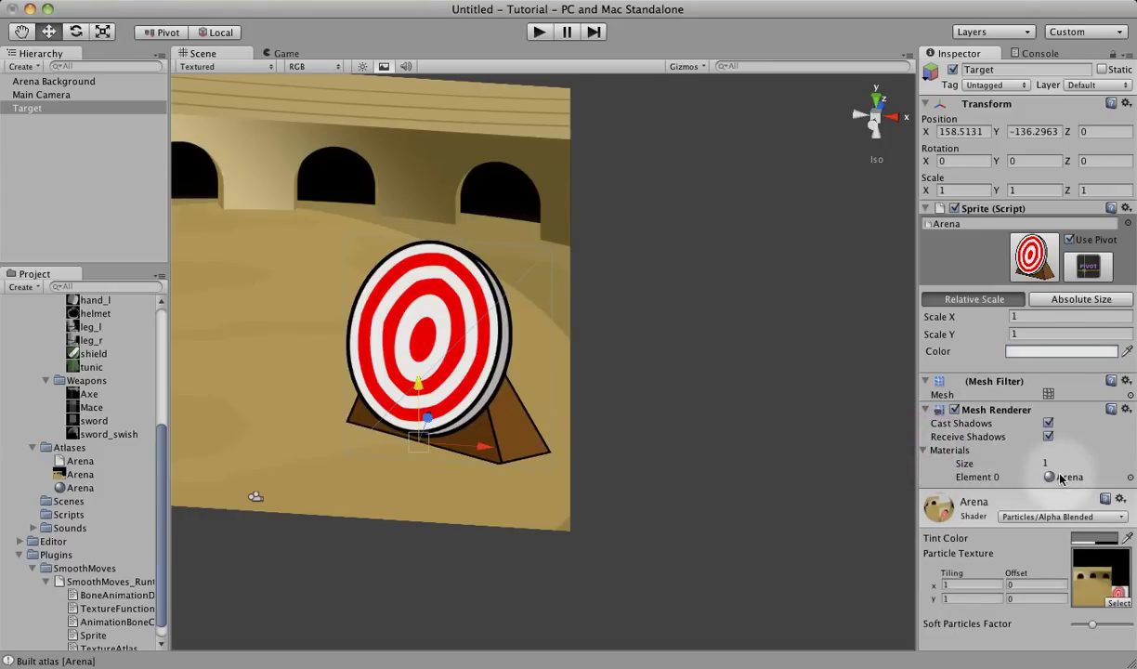